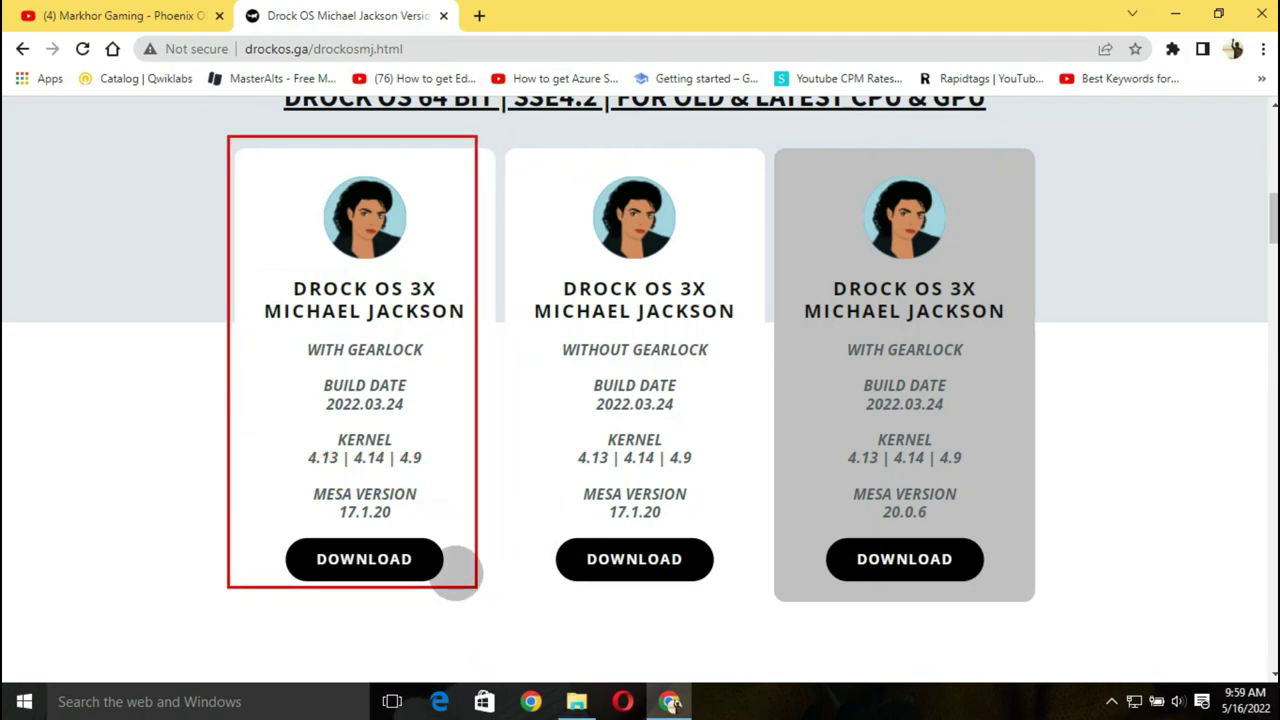
mouse_move(493, 129)
mouse_down()
mouse_move(734, 494)
mouse_move(753, 612)
mouse_up()
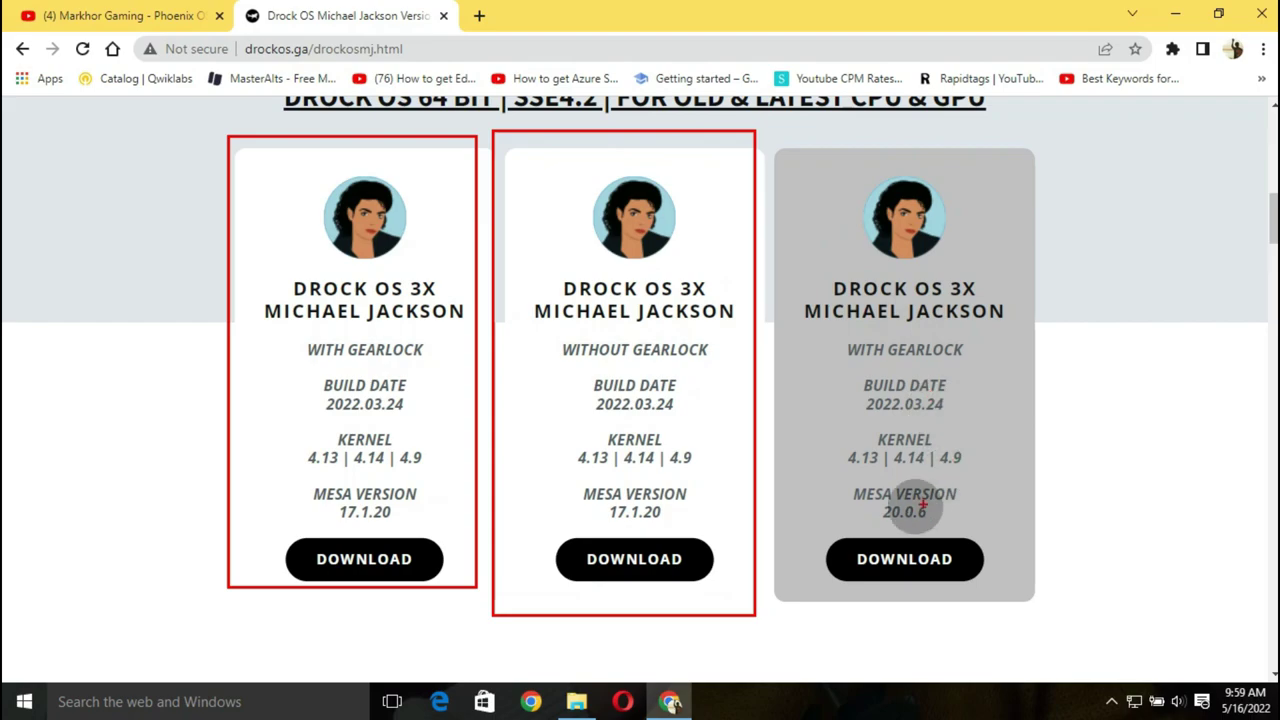
drag(836, 478, 990, 524)
mouse_move(783, 130)
mouse_down()
mouse_move(1049, 423)
mouse_move(1107, 642)
mouse_up()
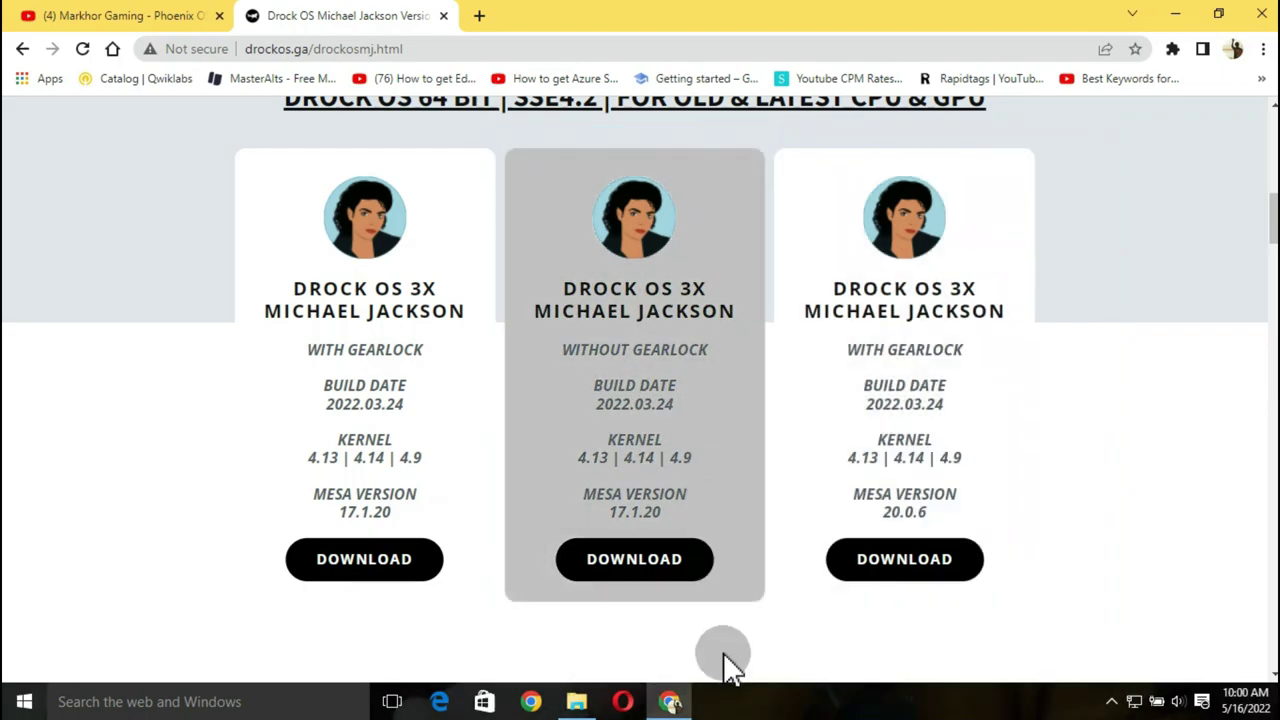
- Switch to the DROCK OS MJ folder in File Explorer and view the 7-Zip extraction options for the downloaded 7Z archive
click(578, 700)
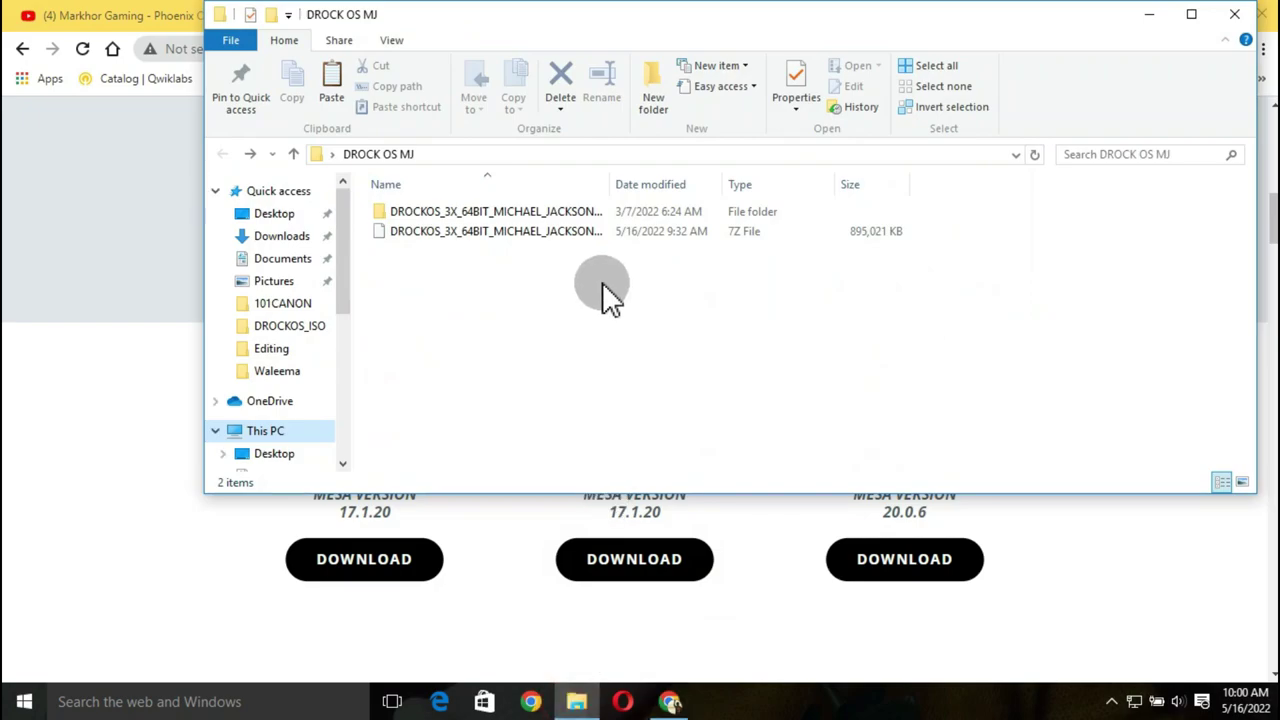
click(459, 236)
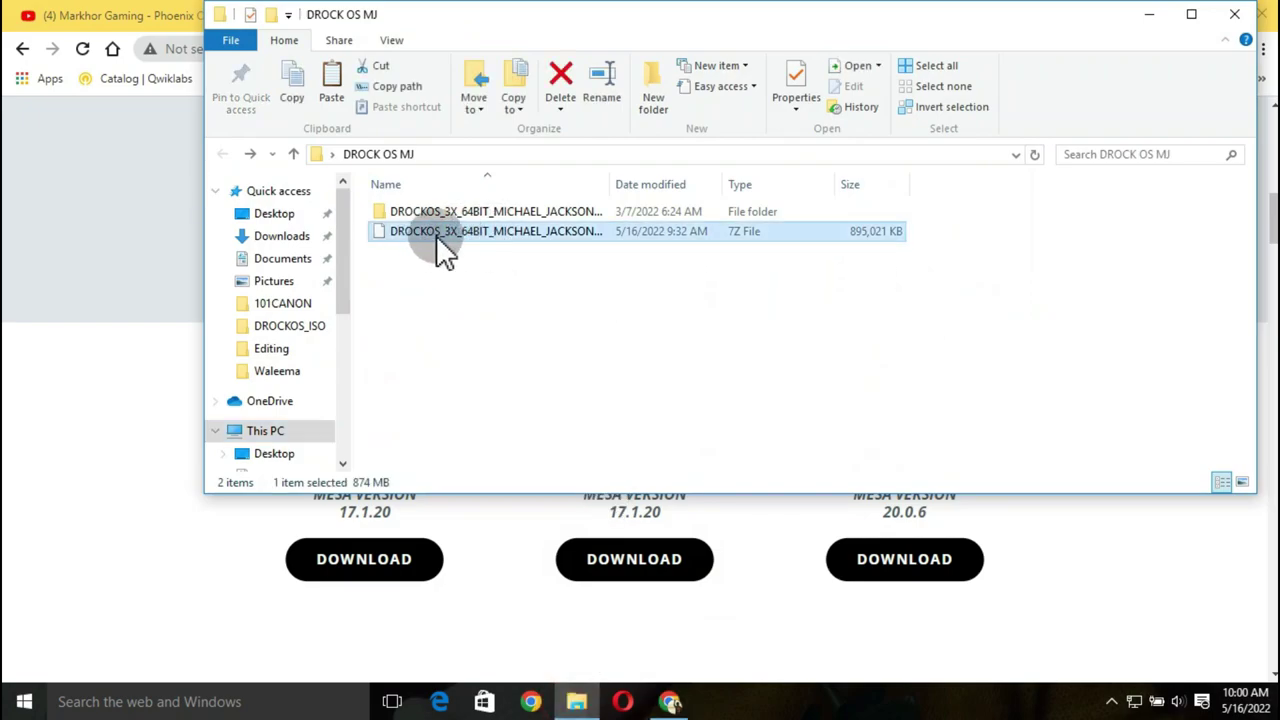
right_click(437, 240)
mouse_move(510, 271)
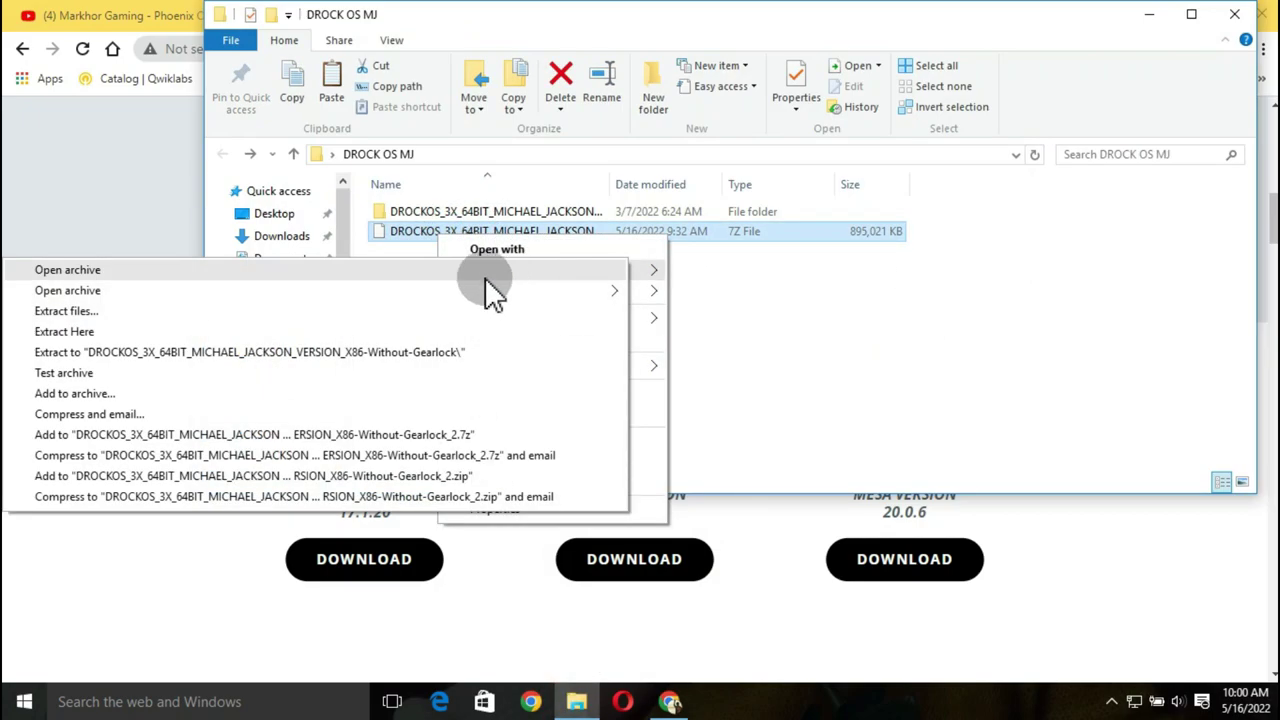
click(472, 212)
- Open the SOFTWARES folder inside the extracted DROCKOS_3X_64BIT_MICHAEL_JACKSON_VERSION_X86 folder and launch STEP-1-Grub2Win_Setup
double_click(472, 212)
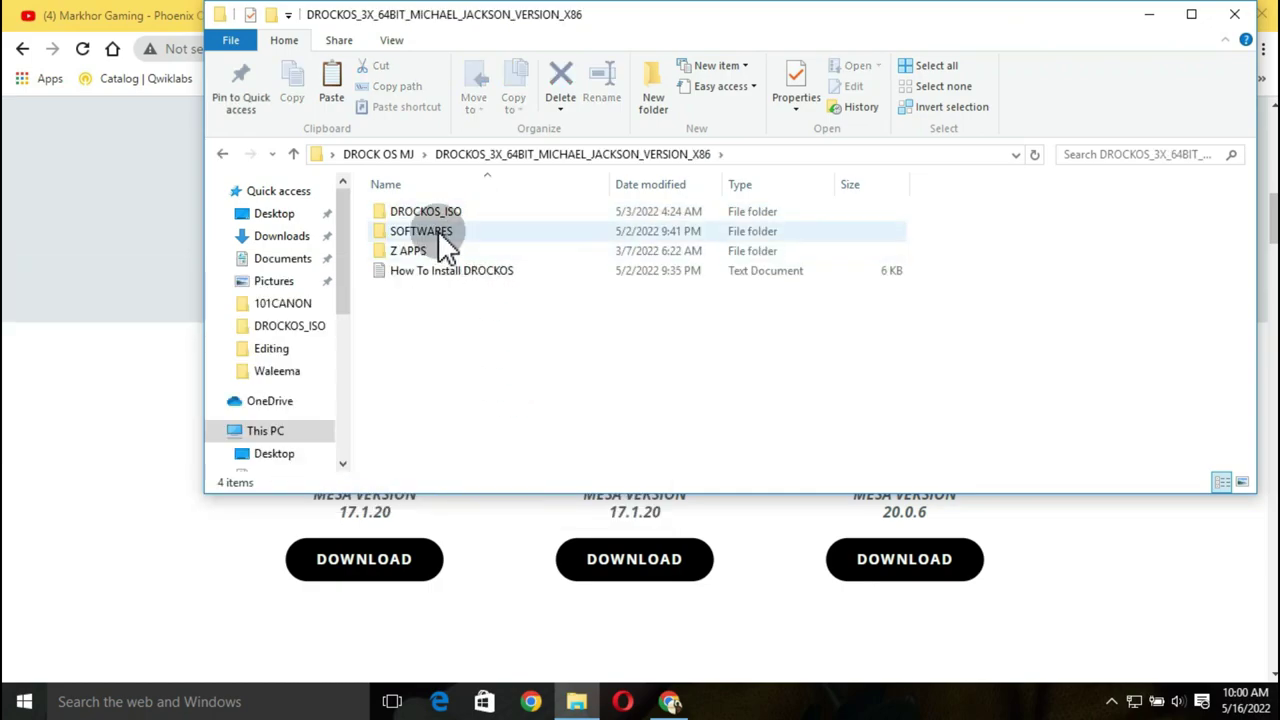
double_click(443, 235)
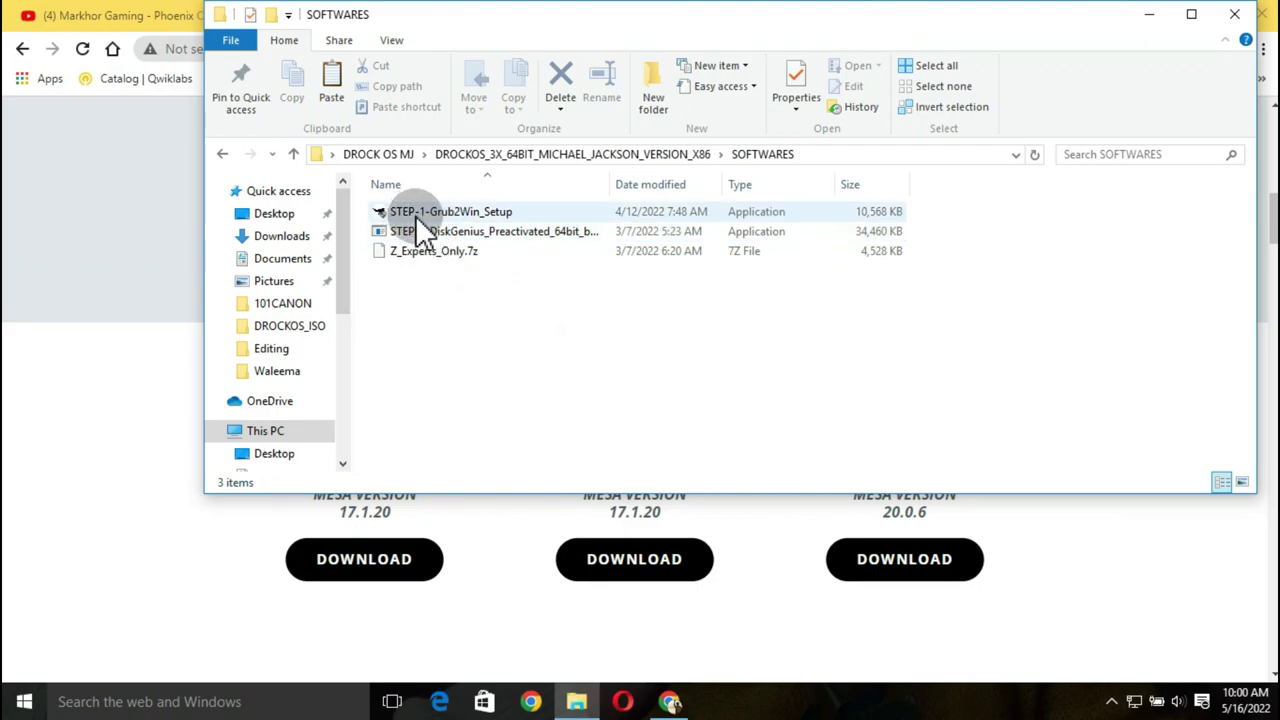
click(417, 210)
key(Return)
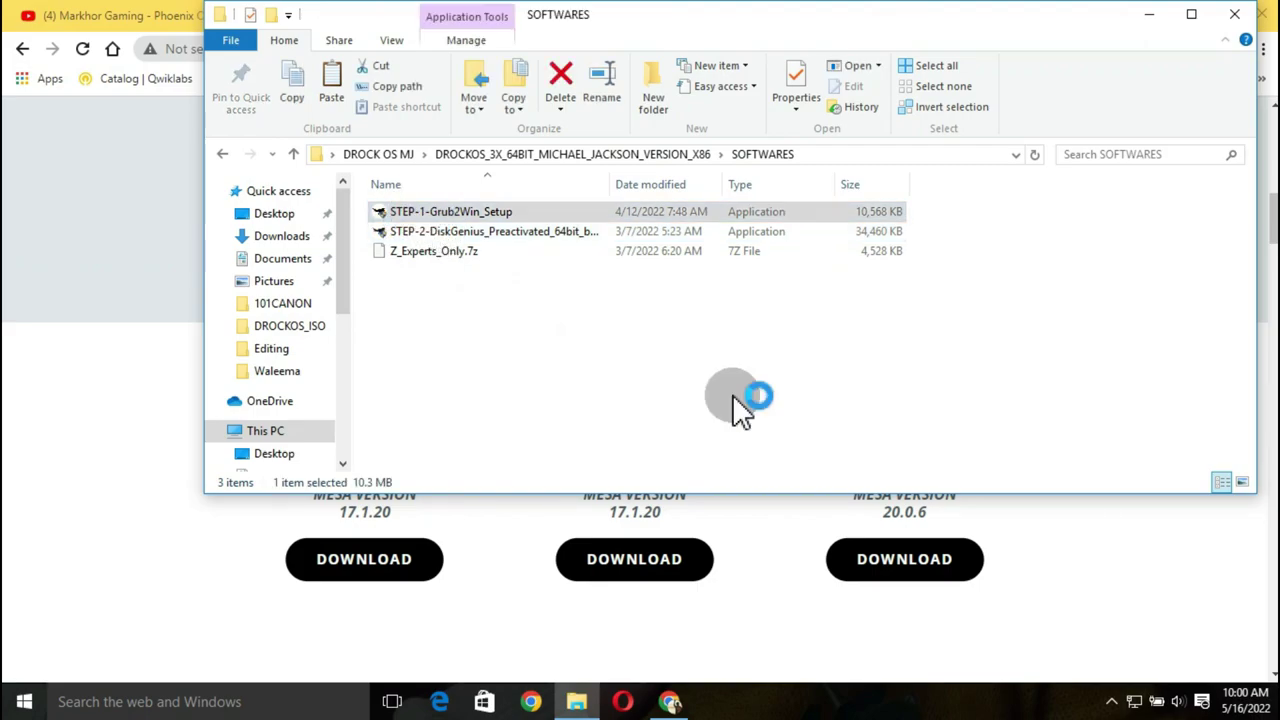
- Accept the license agreement and install DROCK OS Grub2Win Setup in C:\DROCKOS, with Grub2Win on target drive C:
click(657, 410)
click(755, 516)
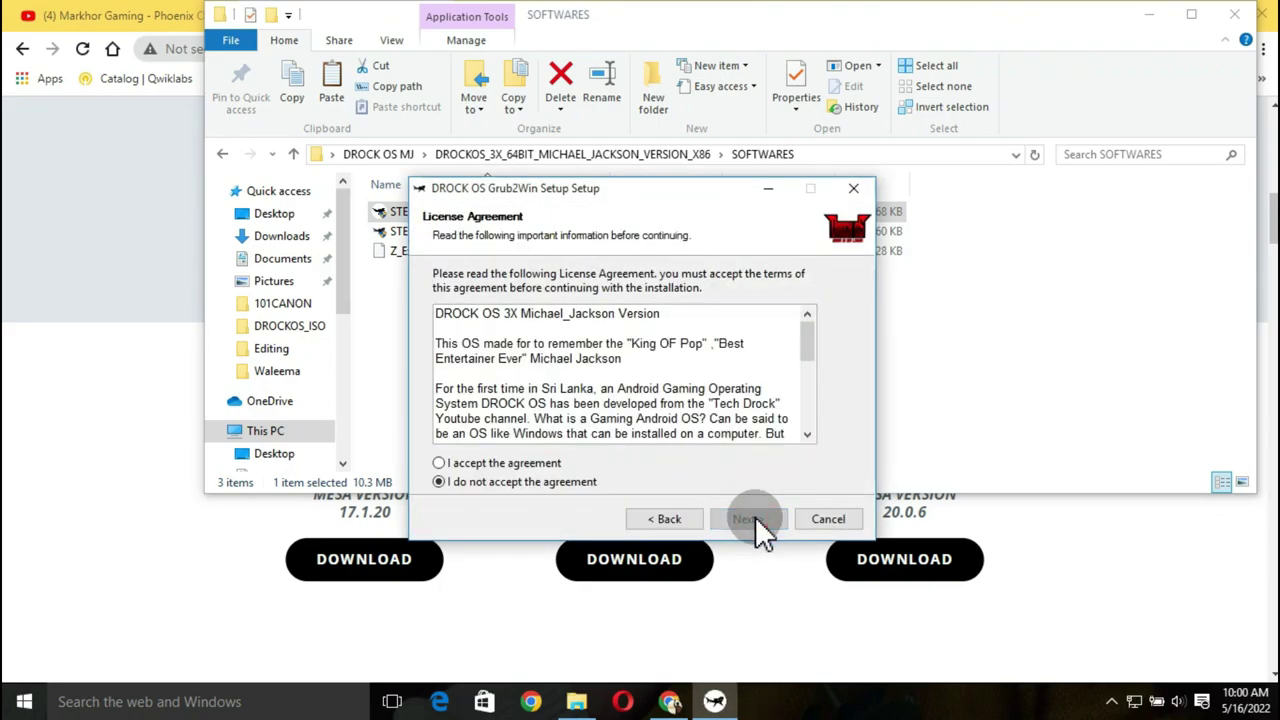
click(545, 464)
click(745, 519)
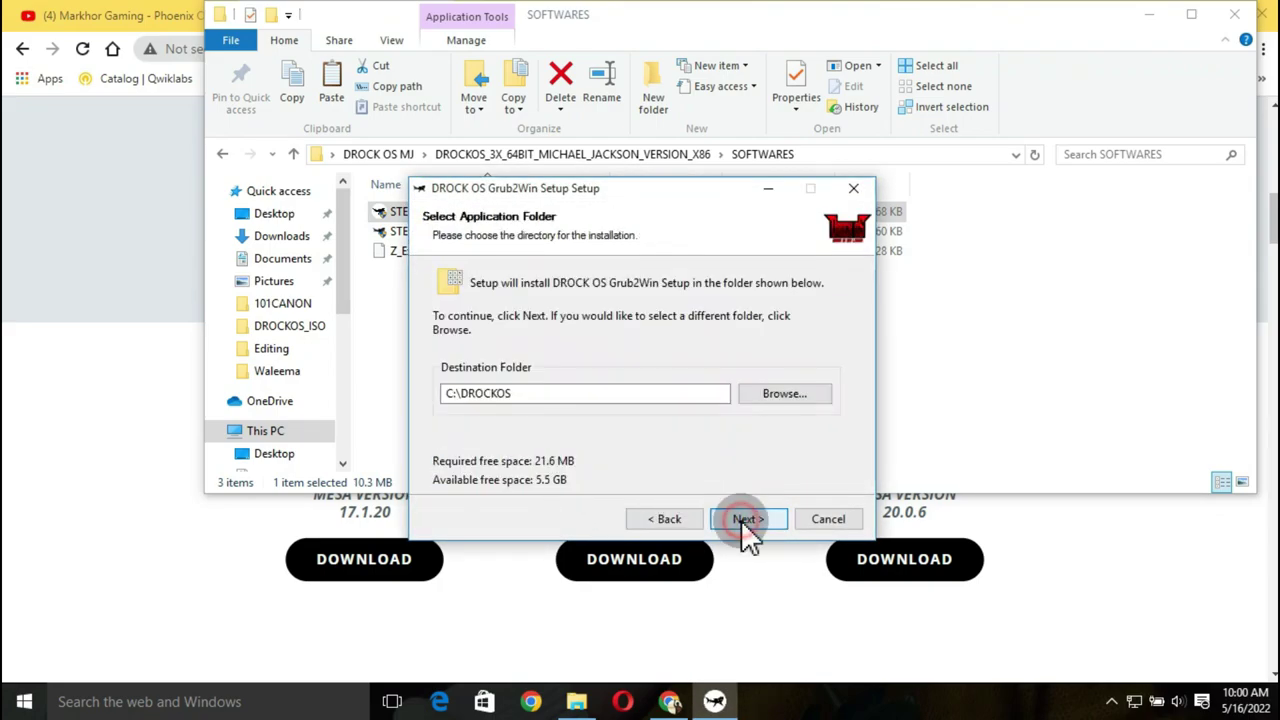
click(745, 519)
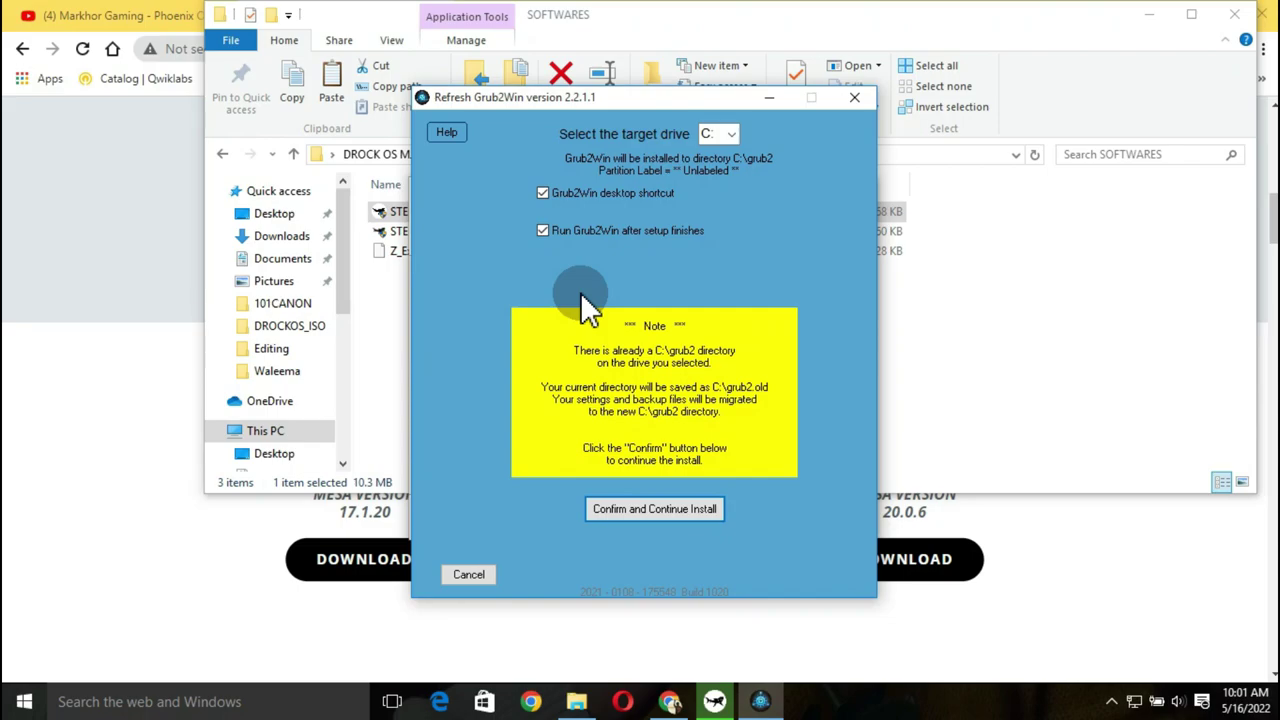
click(655, 510)
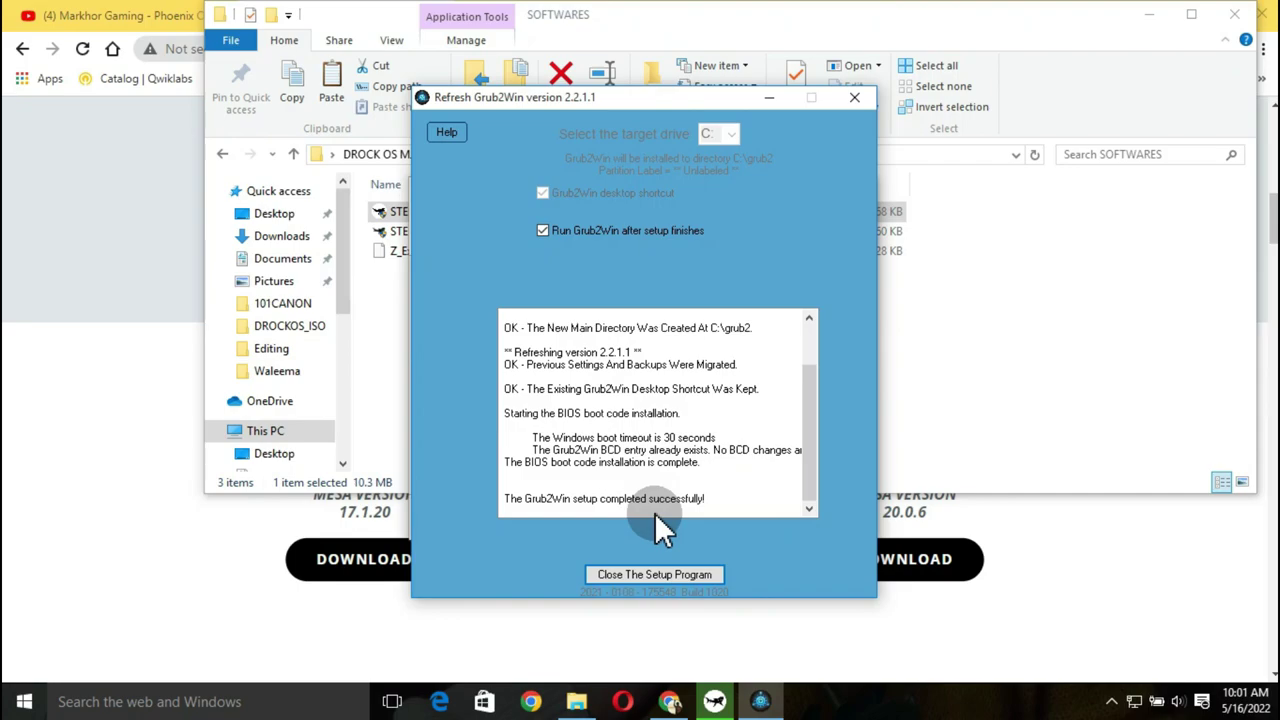
click(666, 575)
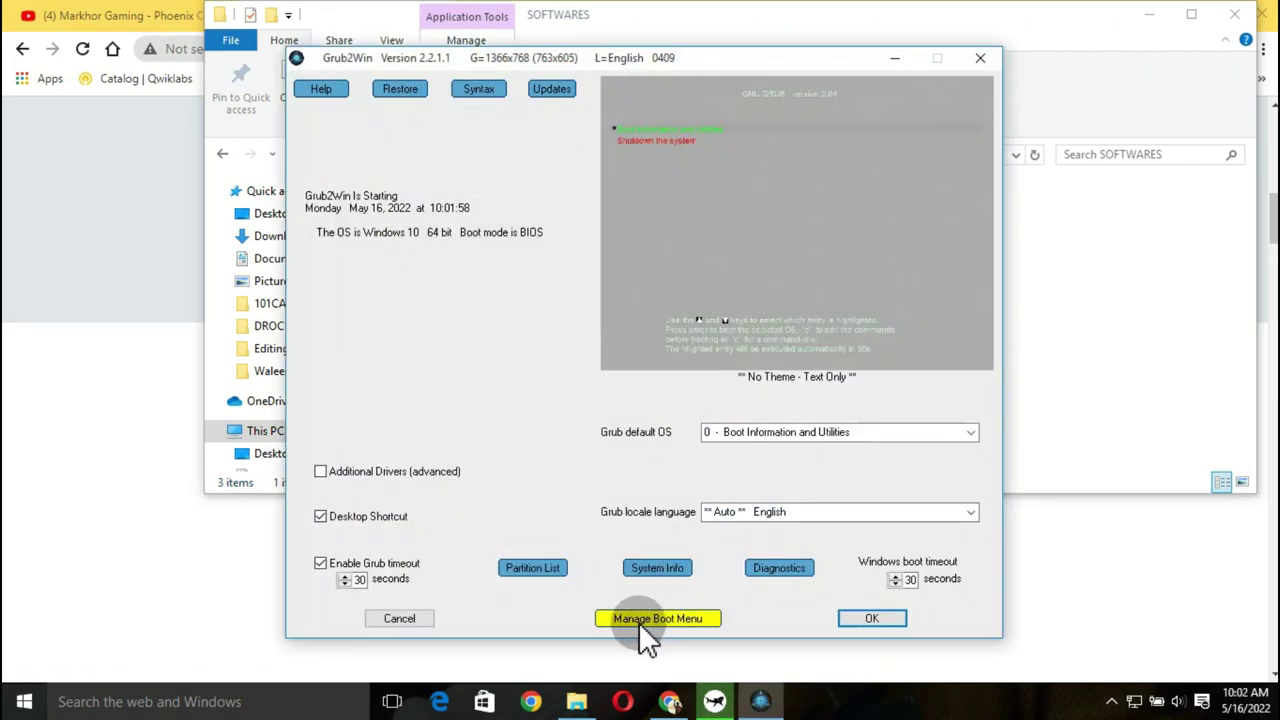
- Add a new Grub2Win boot menu entry of type submenu titled DROCK OS MJ
click(657, 618)
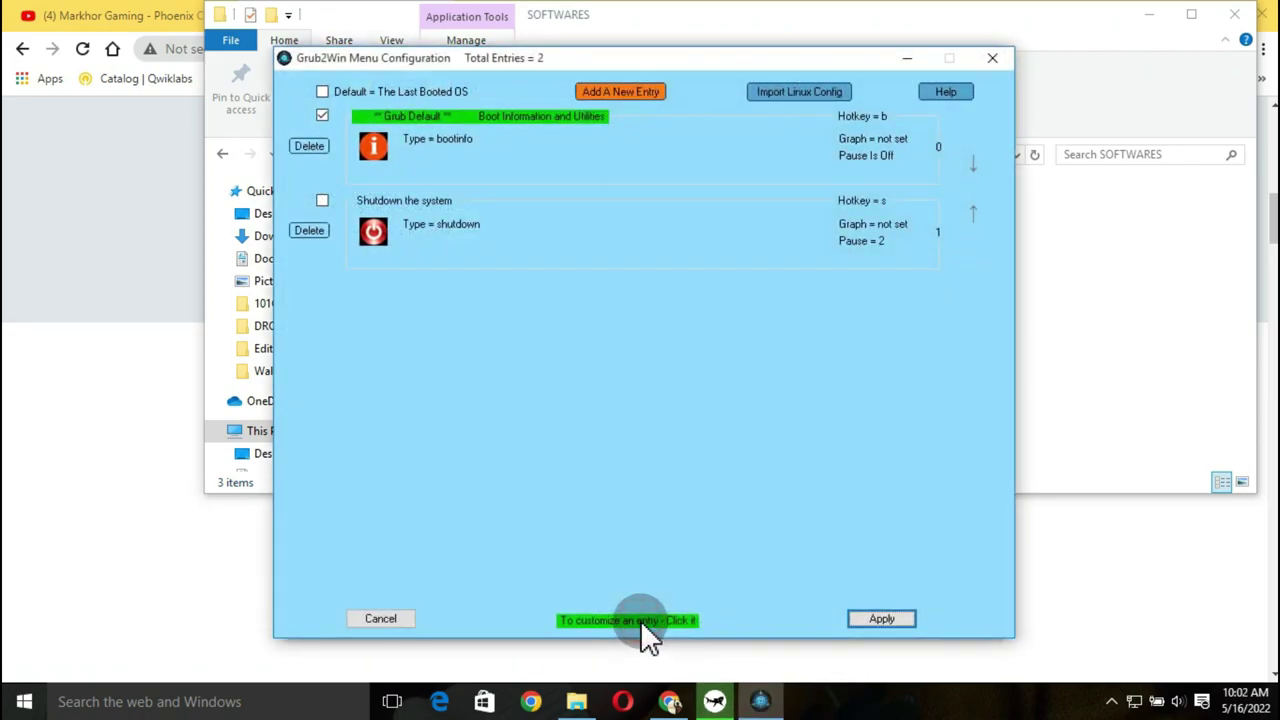
click(596, 92)
click(450, 186)
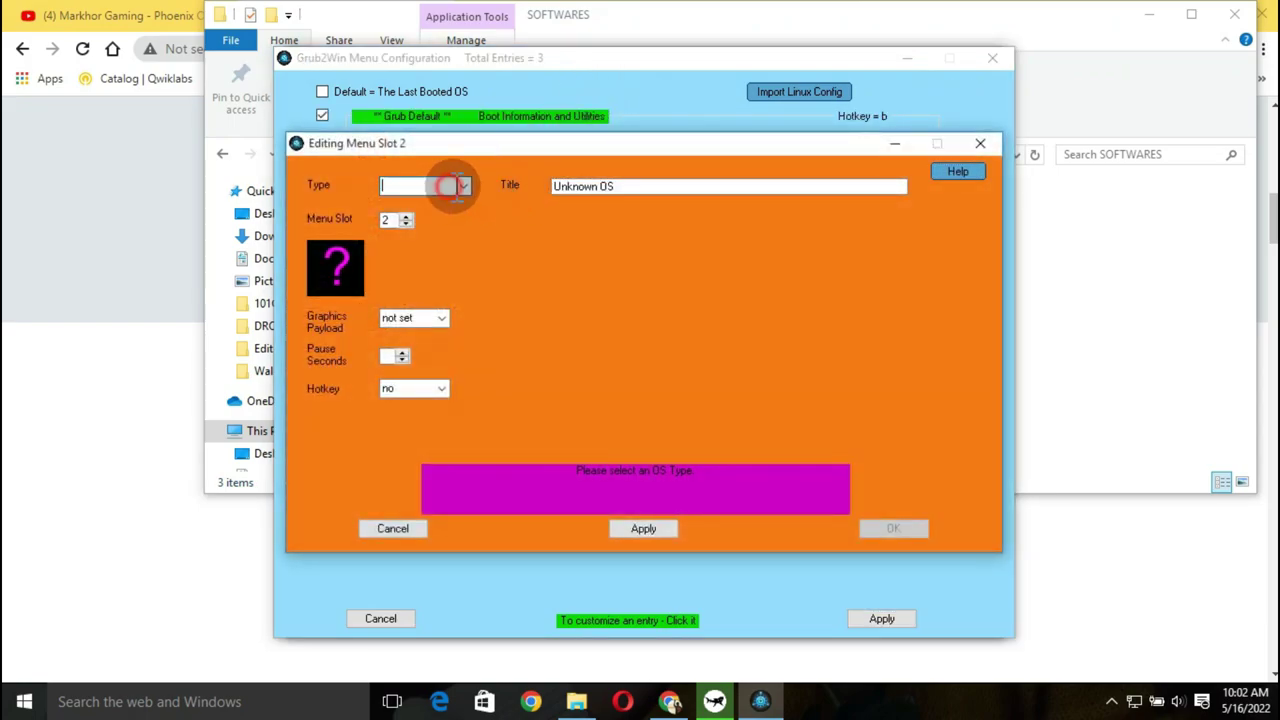
click(436, 367)
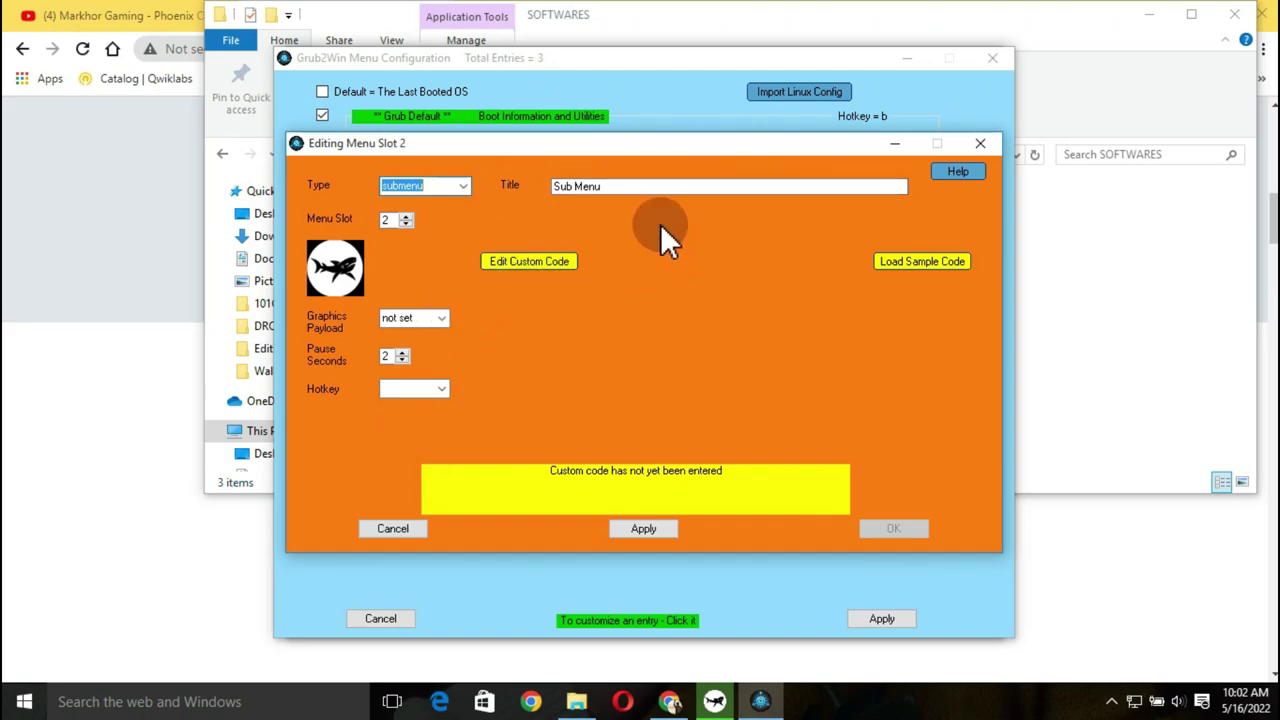
click(617, 186)
double_click(633, 188)
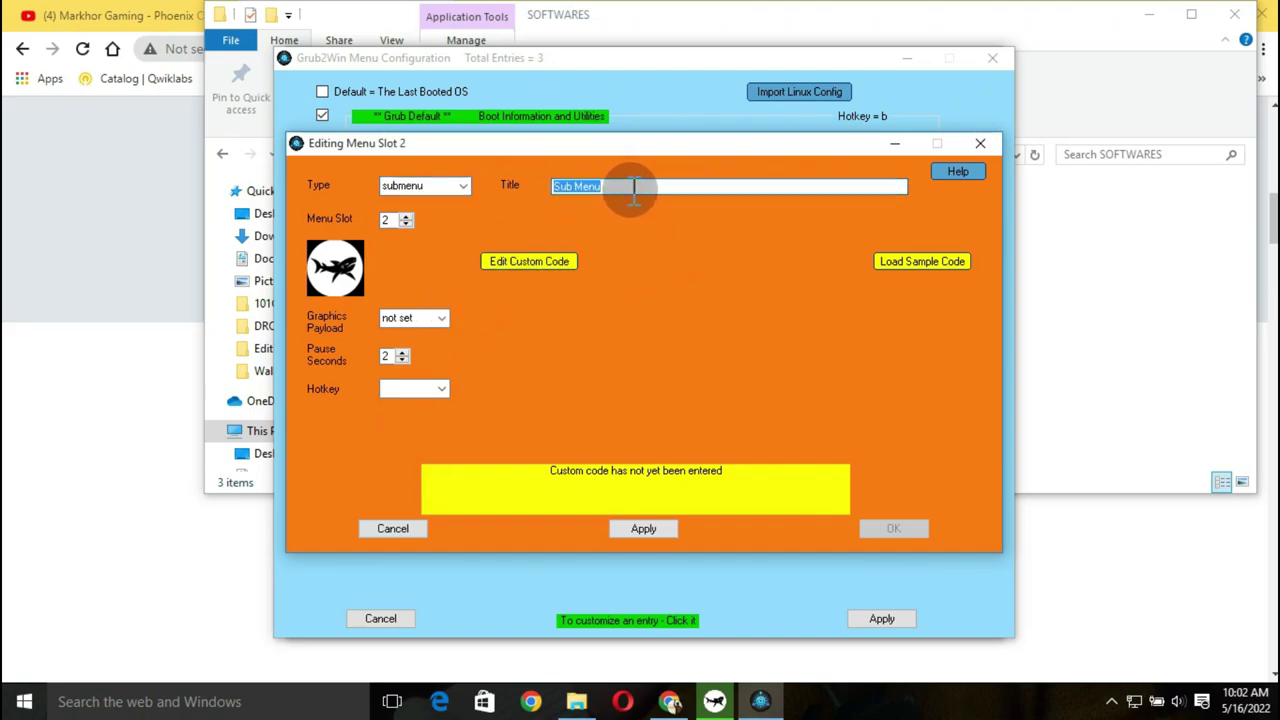
text(D)
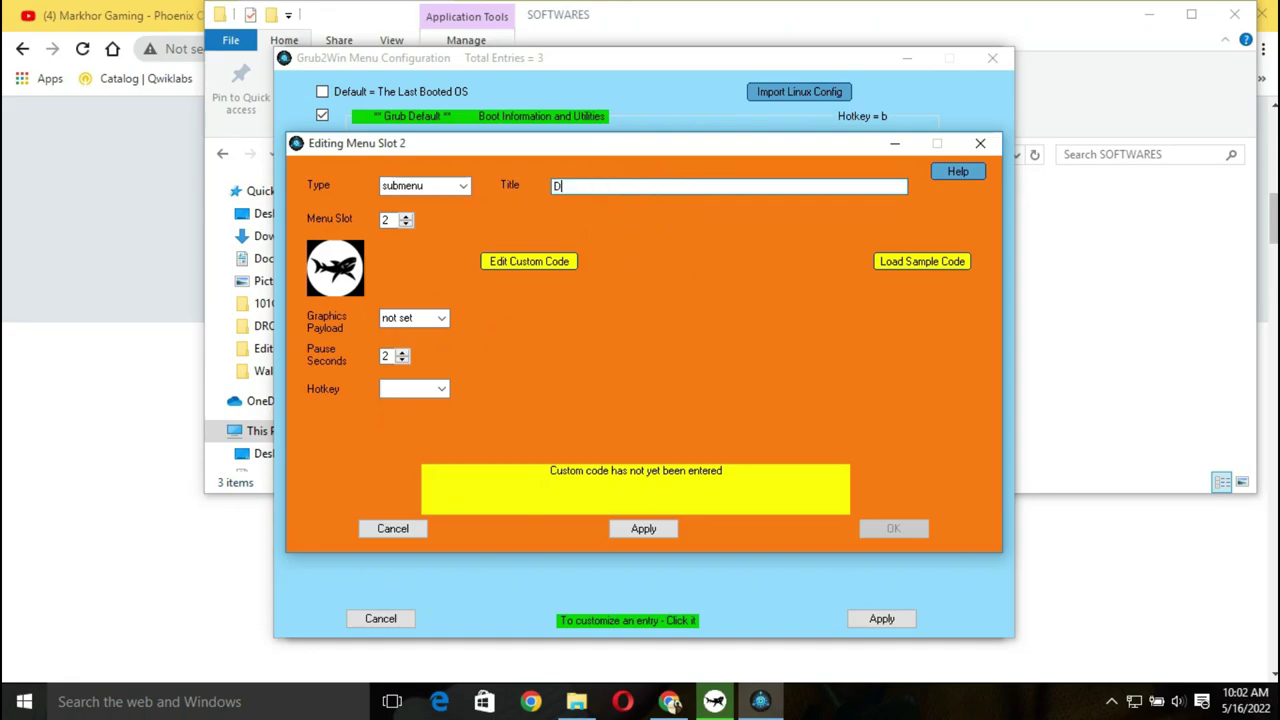
text(ROCK OS MJ)
- Load the sample code into the DROCK OS MJ entry and save the entry
click(900, 262)
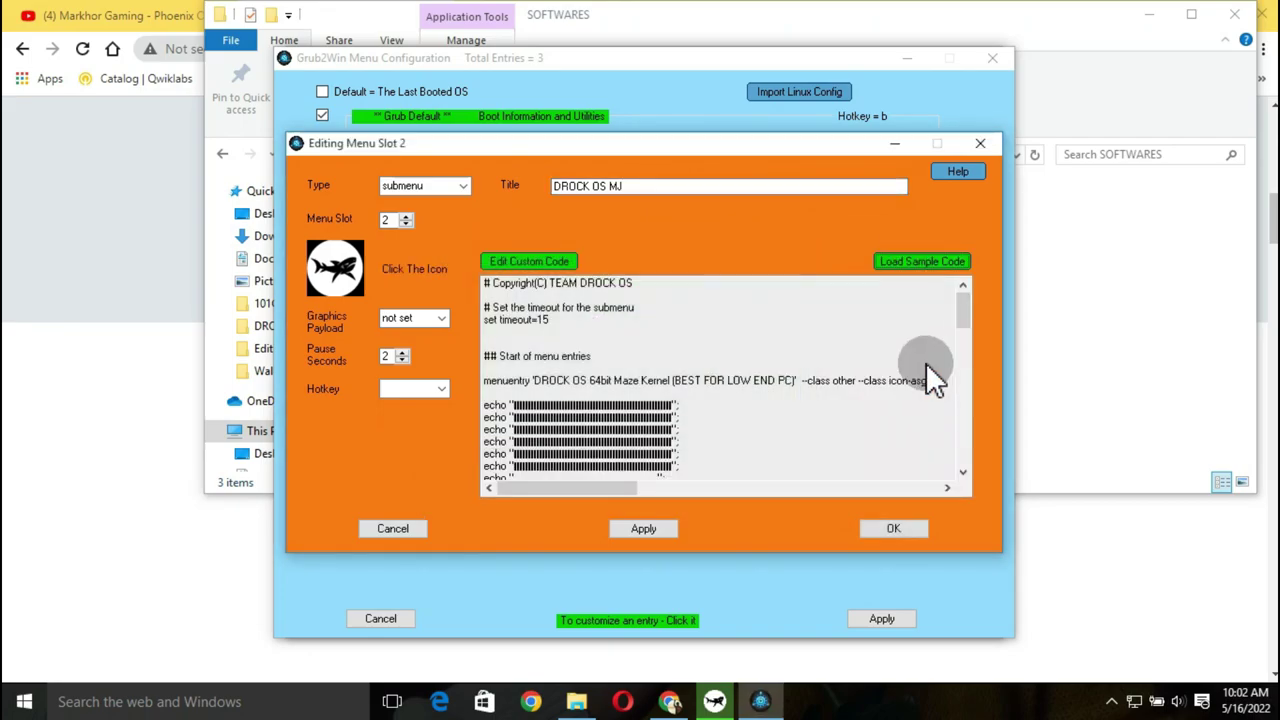
click(893, 530)
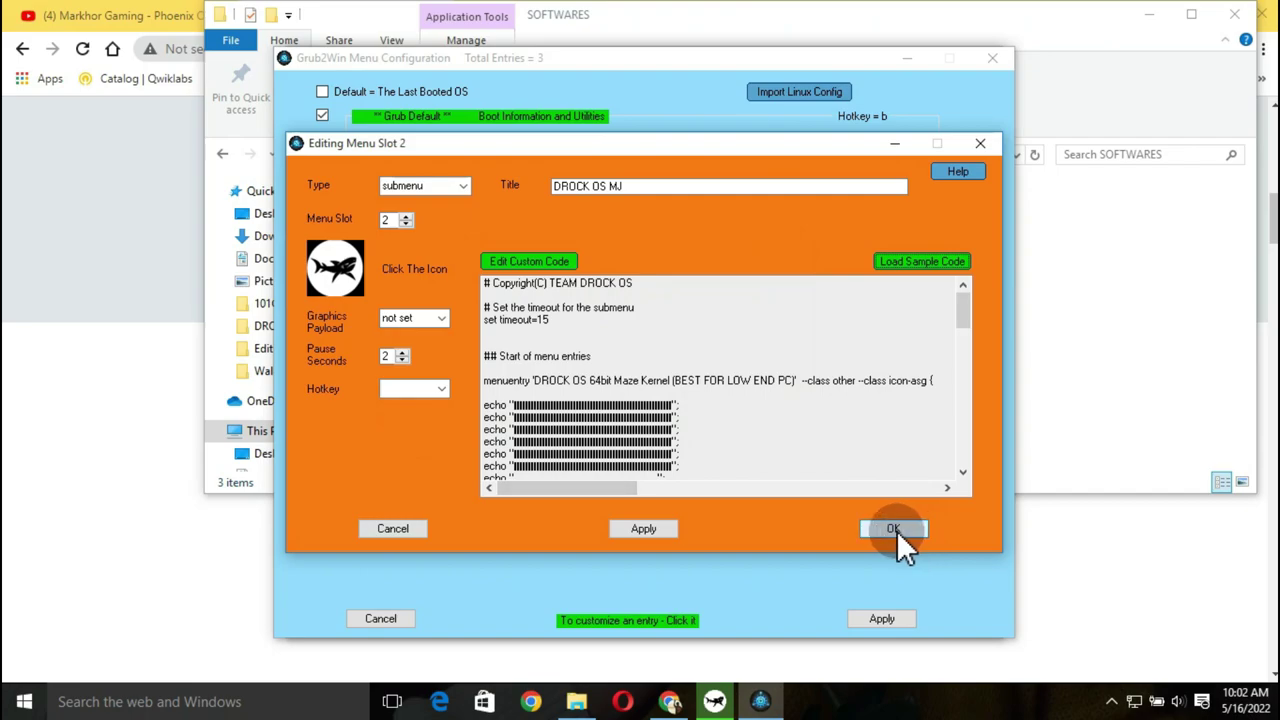
click(659, 525)
click(897, 532)
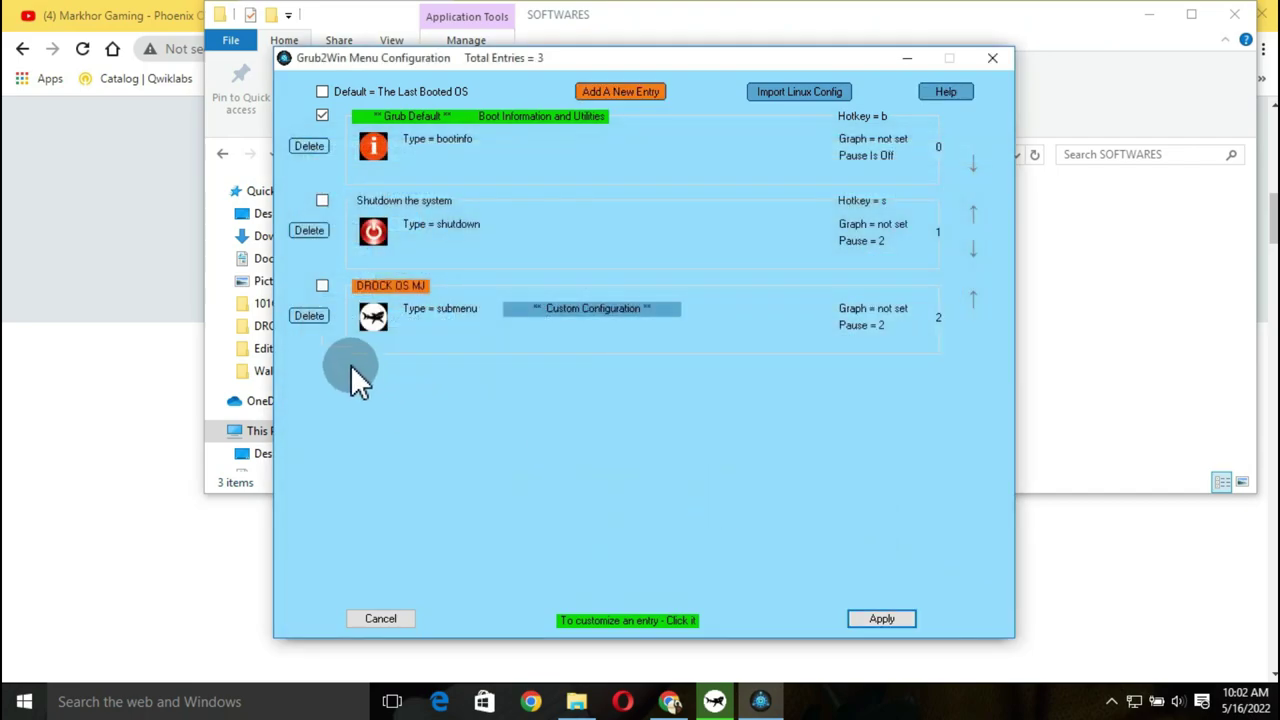
- Make DROCK OS MJ the Grub default, save the boot configuration and finish the setup wizard
click(318, 285)
click(322, 285)
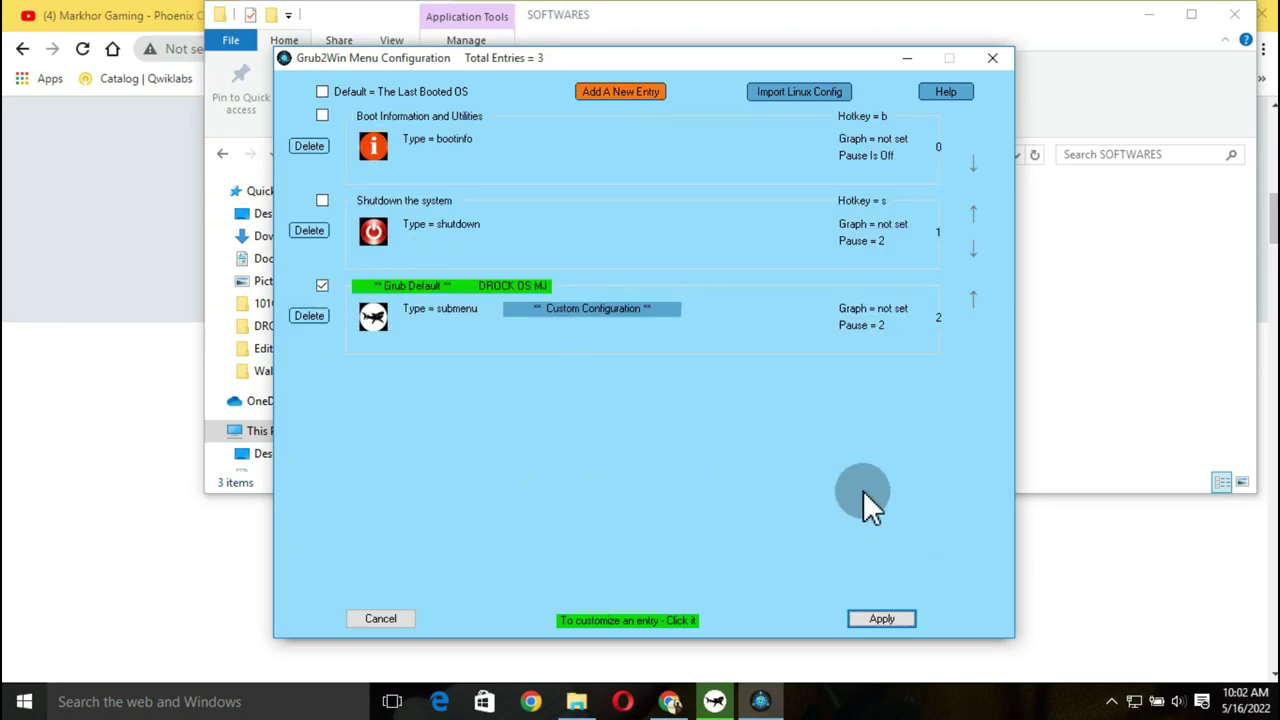
click(881, 618)
click(873, 618)
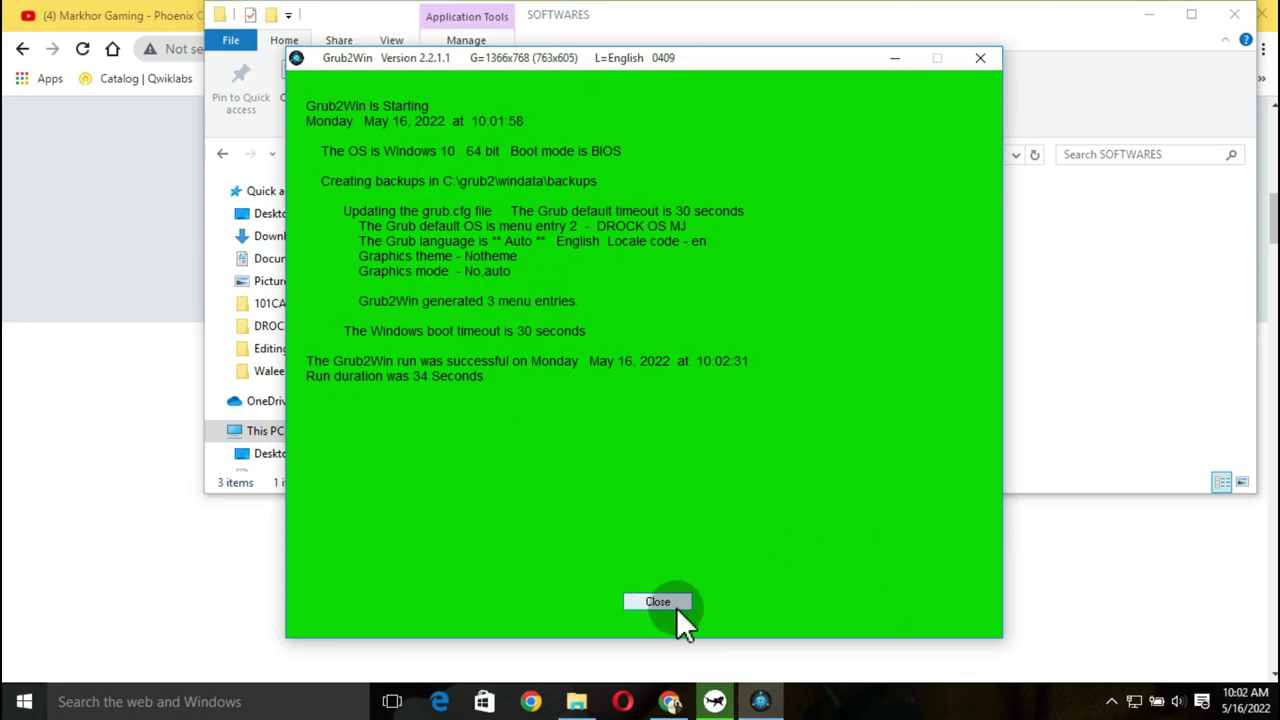
click(676, 604)
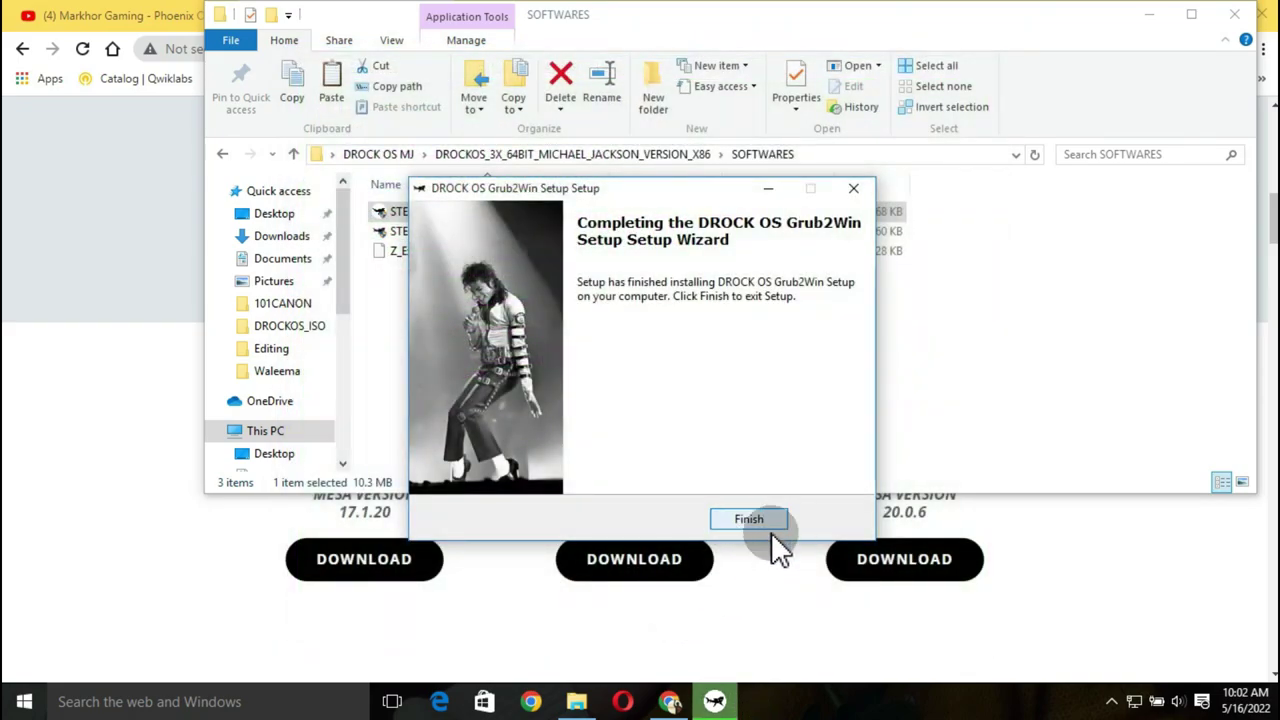
click(753, 516)
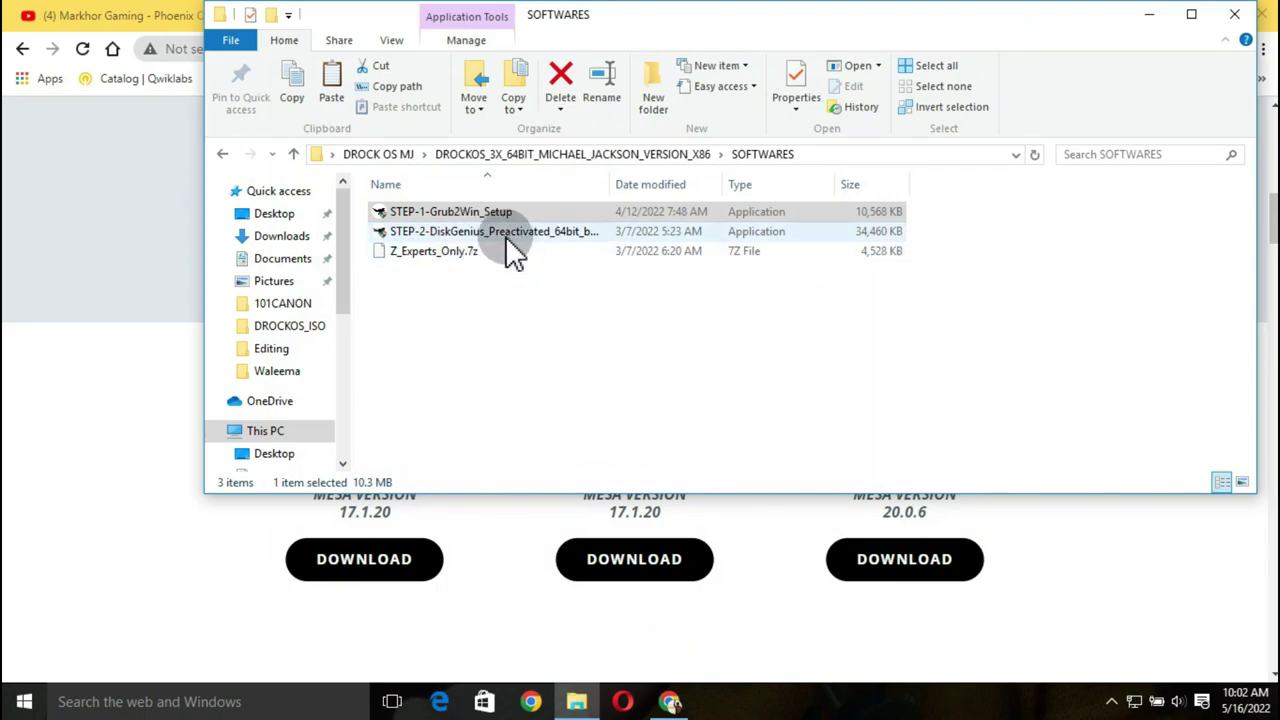
right_click(472, 234)
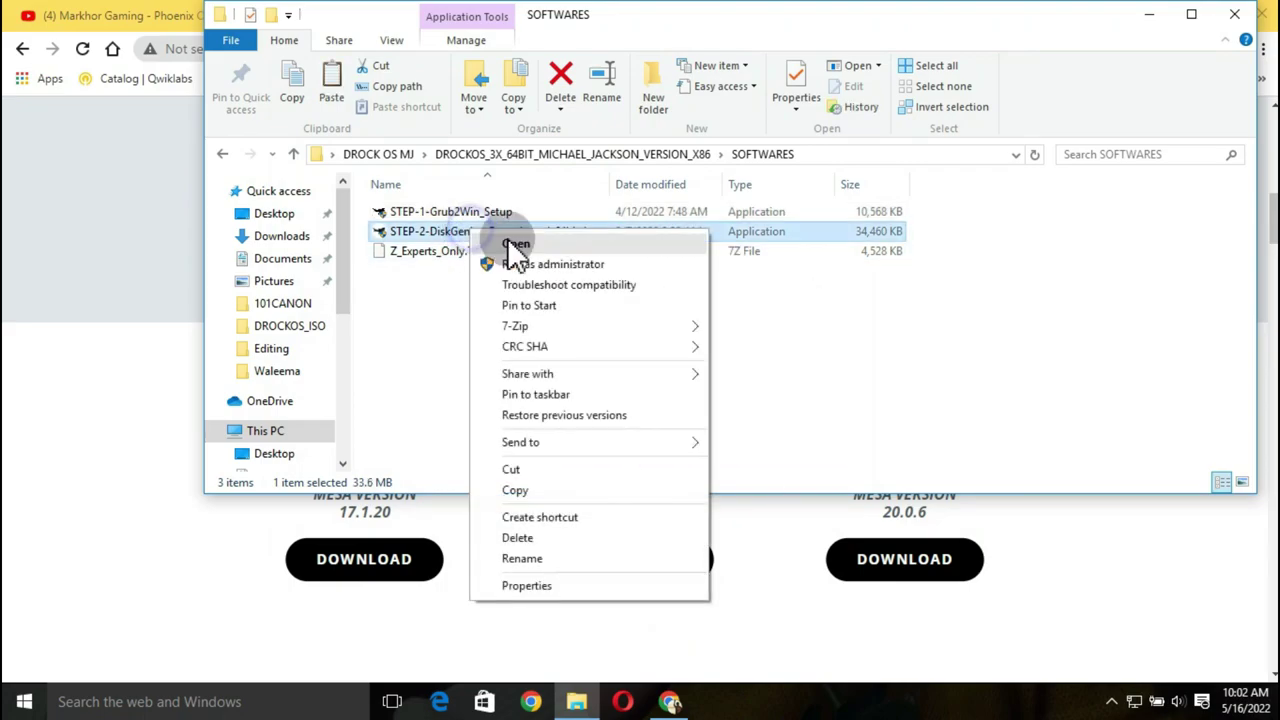
click(515, 245)
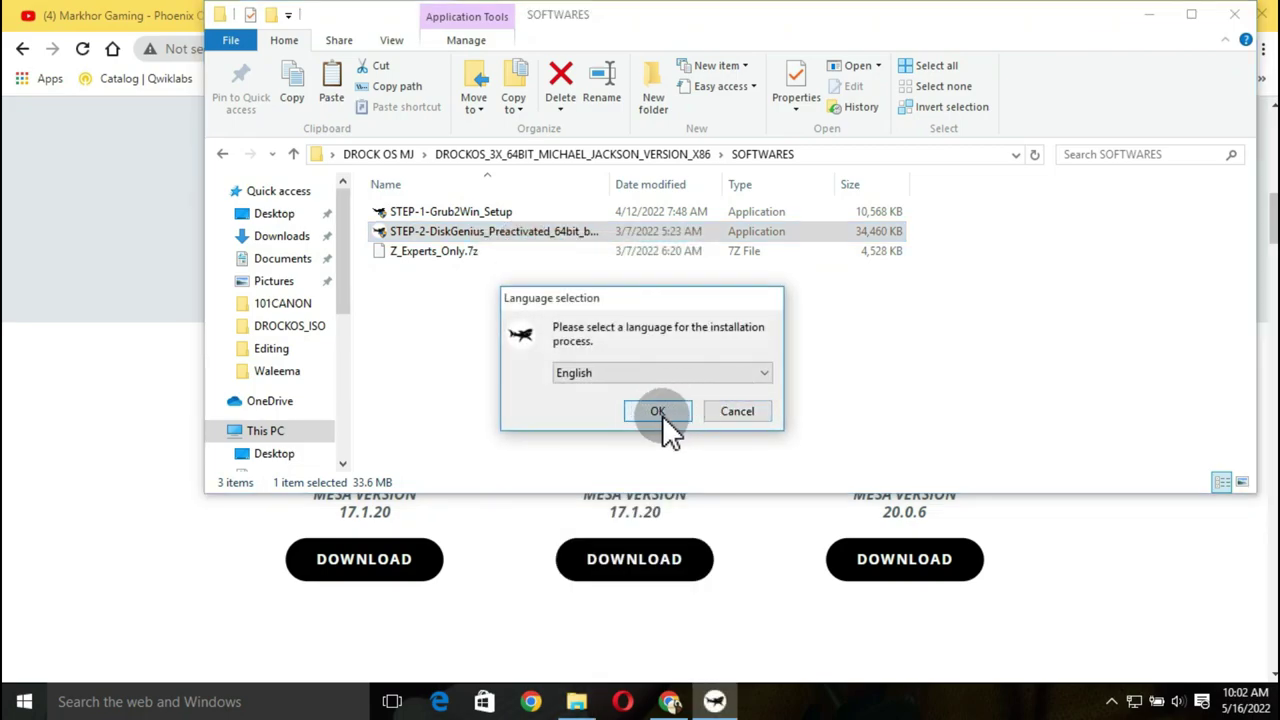
click(675, 418)
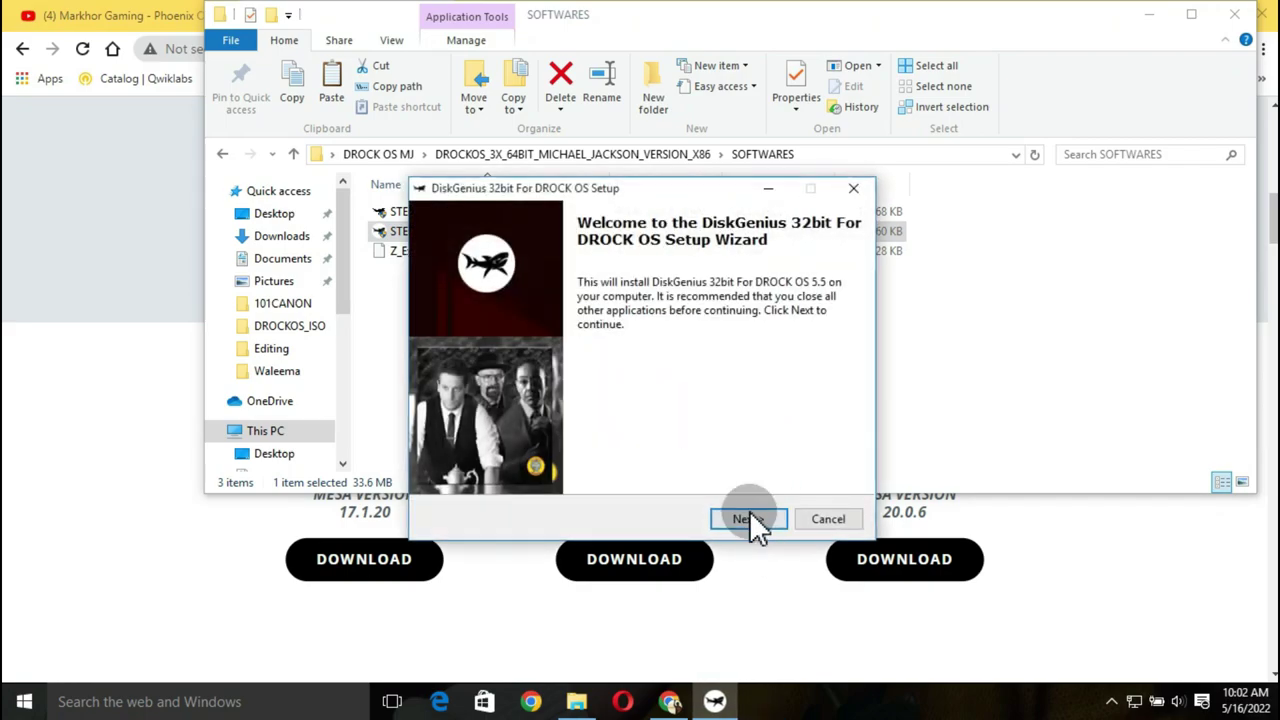
click(828, 519)
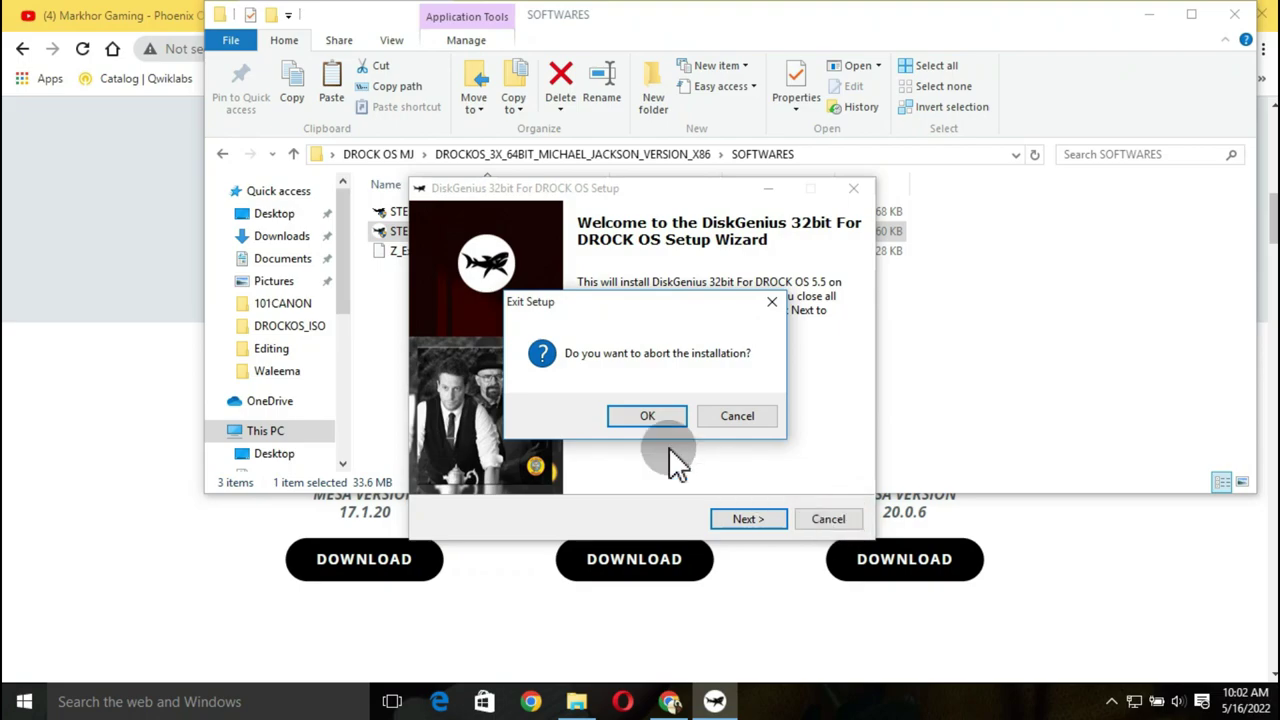
click(645, 416)
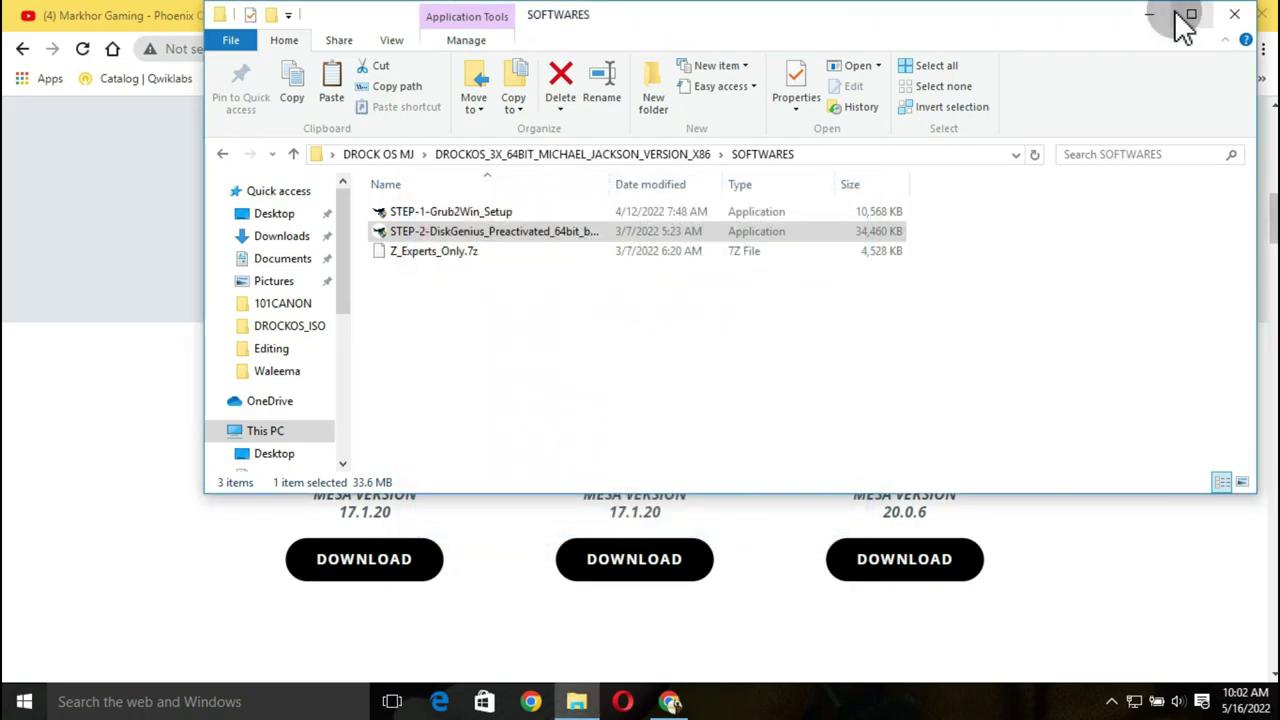
- Minimize the File Explorer and browser windows and launch DiskGenius from its desktop shortcut
click(1152, 16)
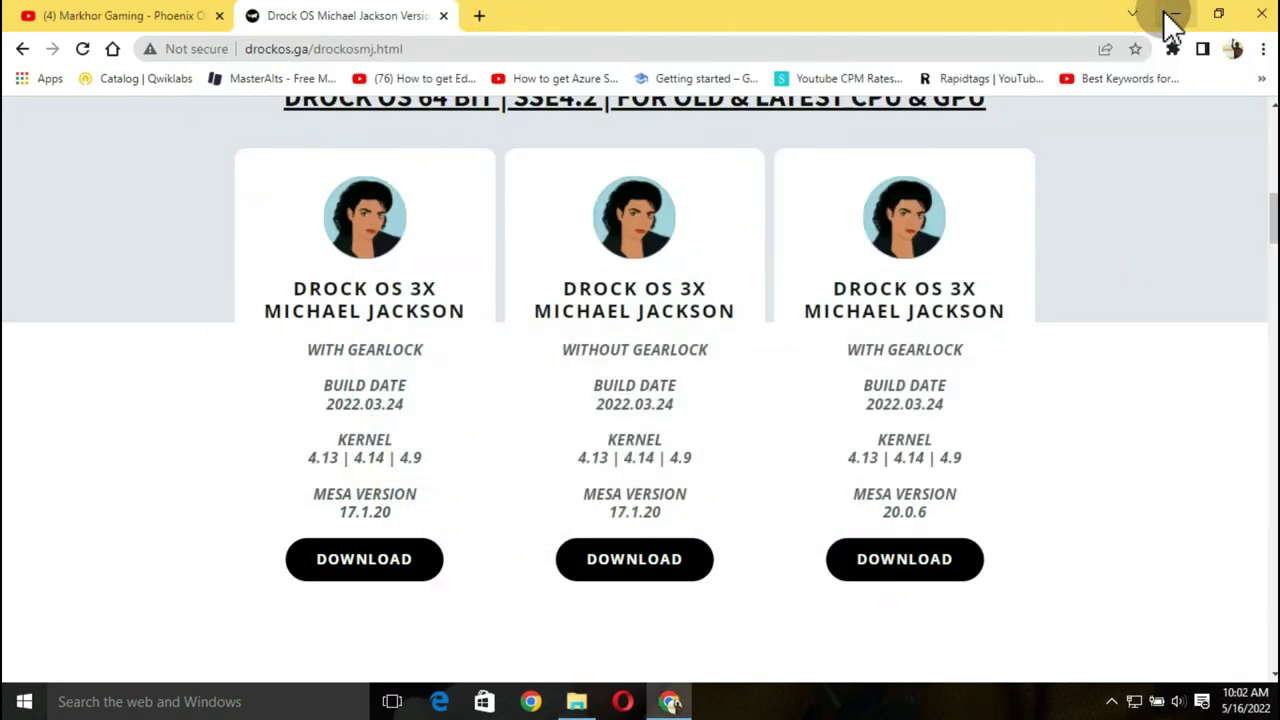
click(576, 701)
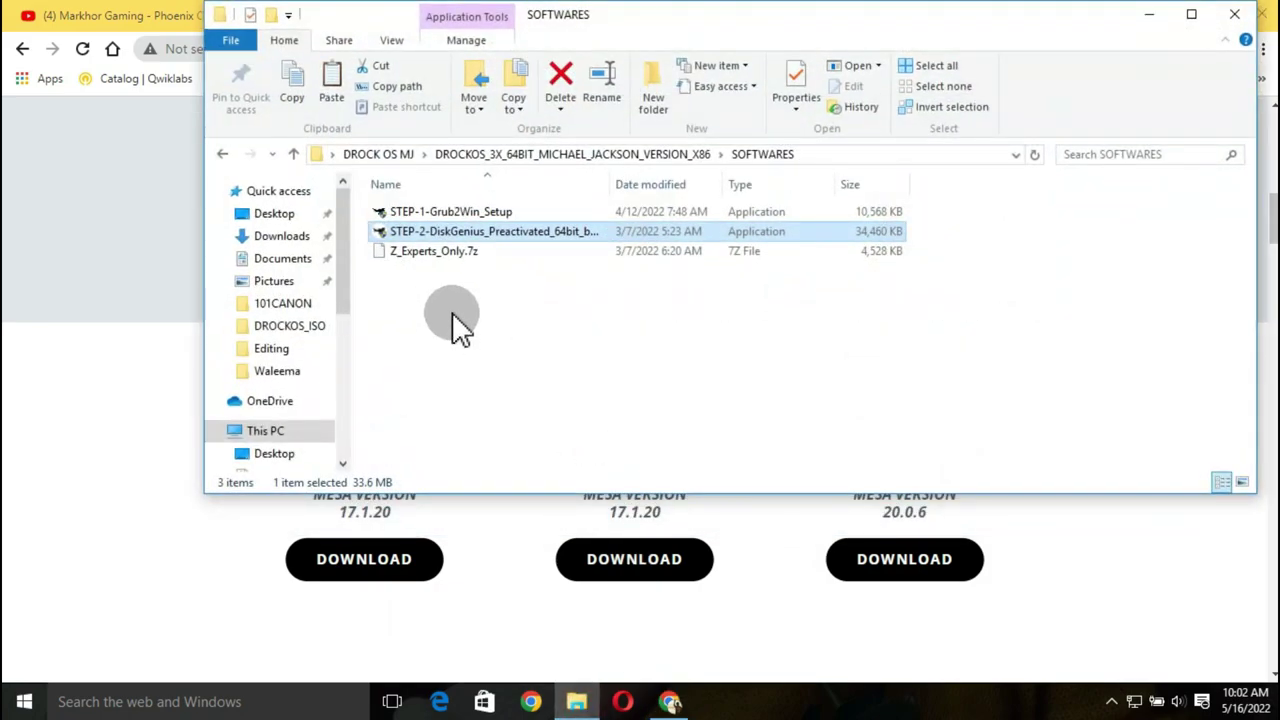
click(1148, 22)
click(1163, 14)
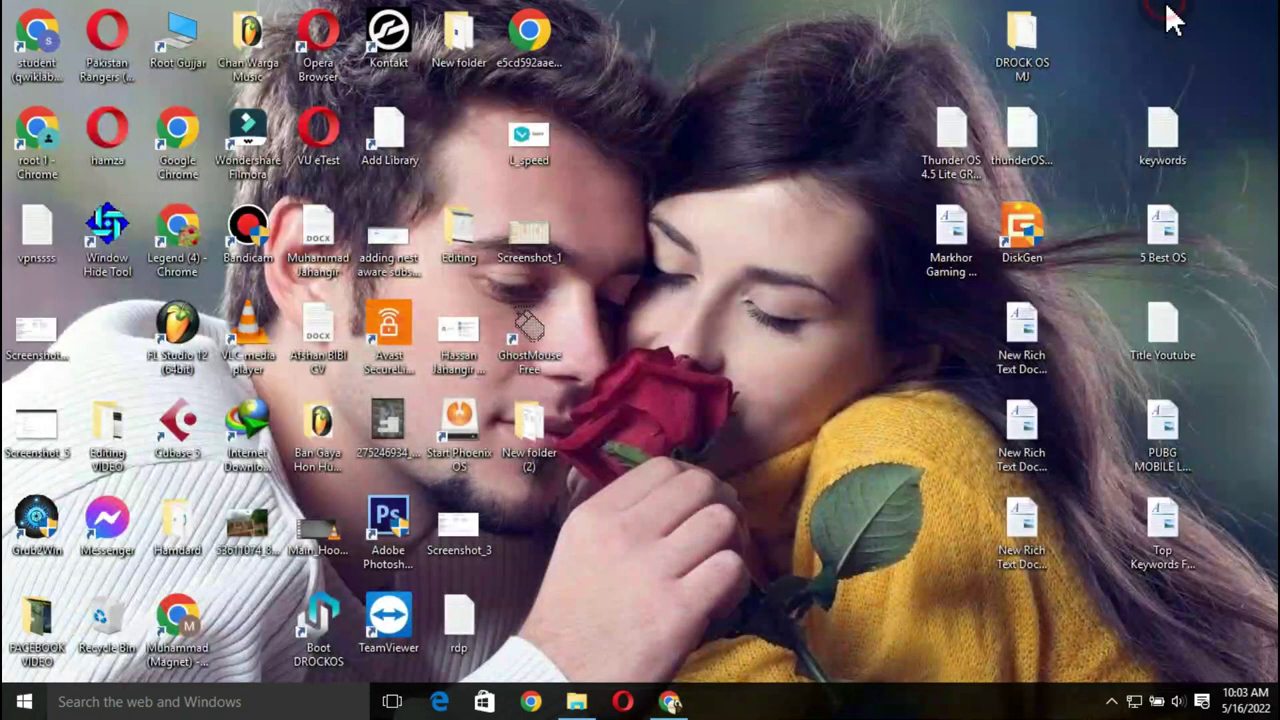
double_click(1050, 240)
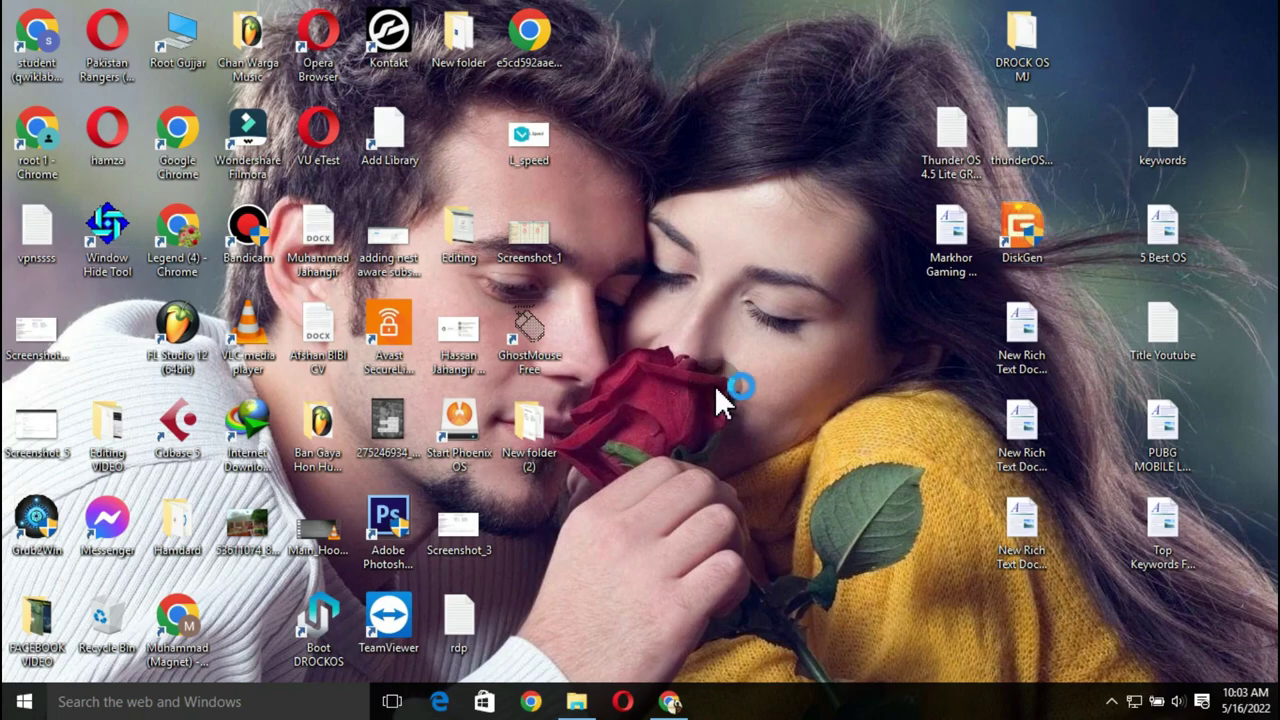
click(577, 702)
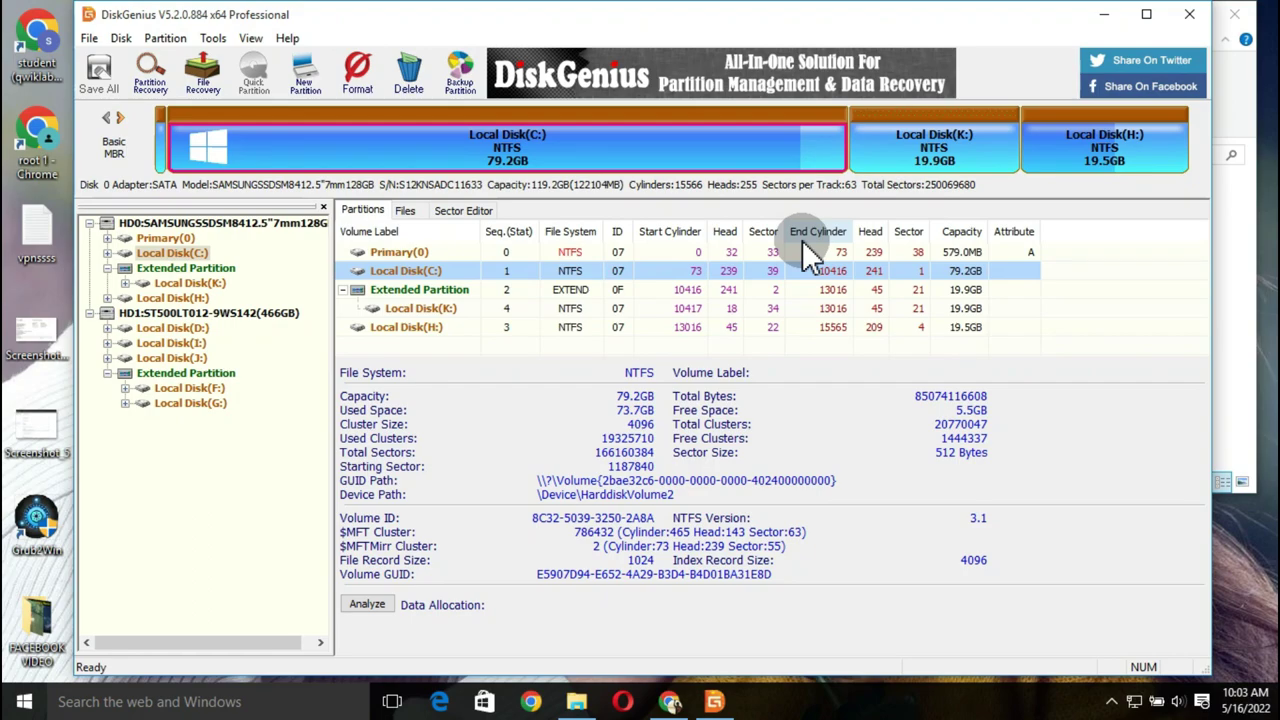
- Format the 19.9 GB Local Disk (K:) partition as Ext4 with the volume label DROCKOS MJ
click(422, 311)
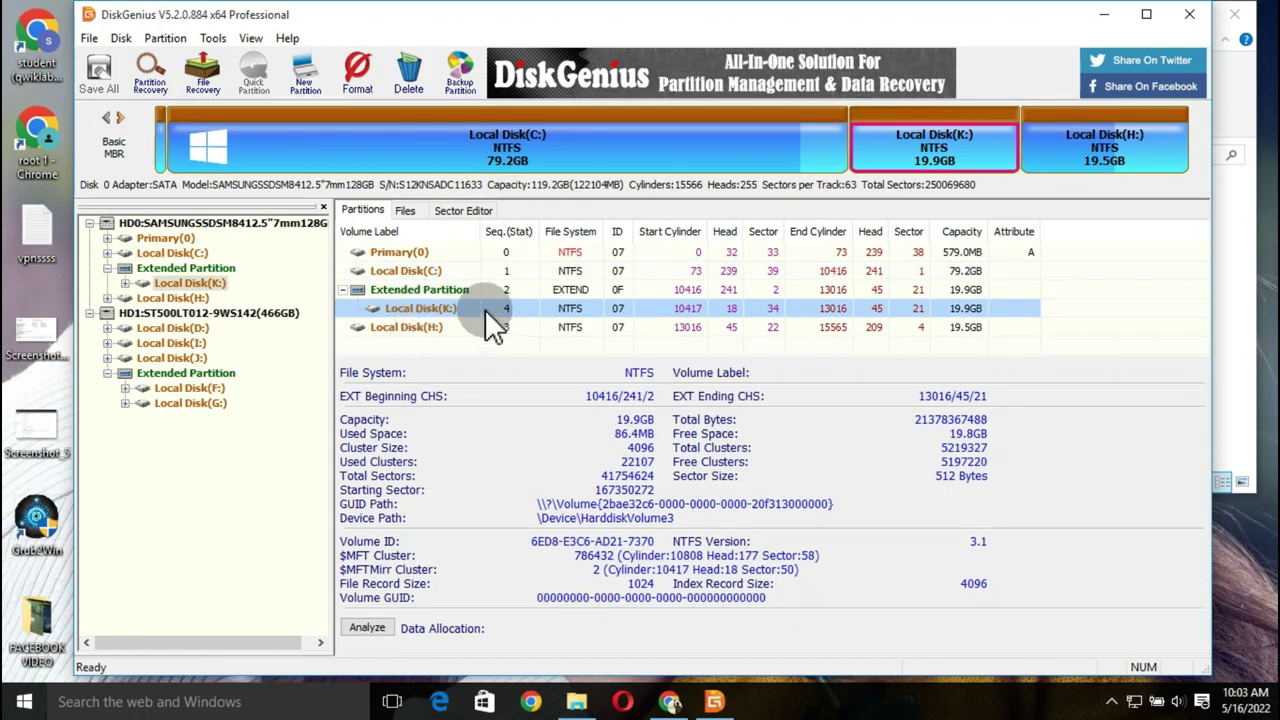
mouse_move(361, 298)
mouse_down()
mouse_move(1075, 316)
mouse_move(1043, 318)
mouse_up()
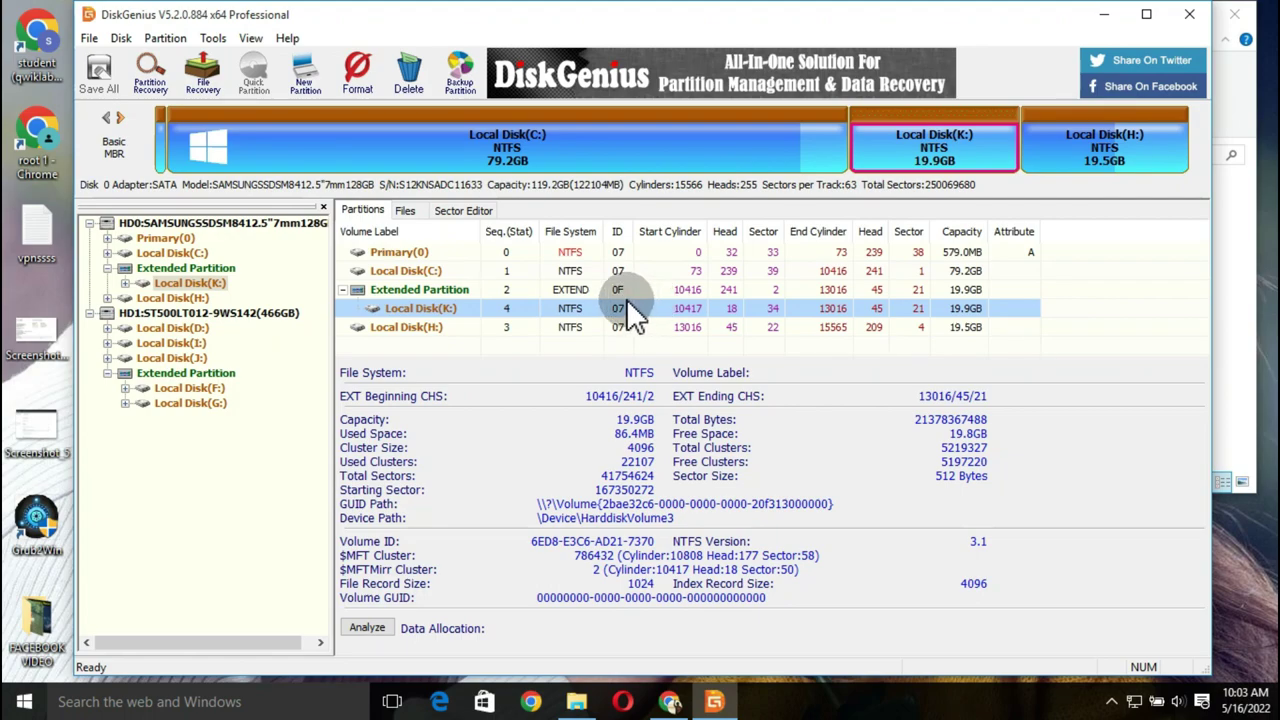
right_click(455, 307)
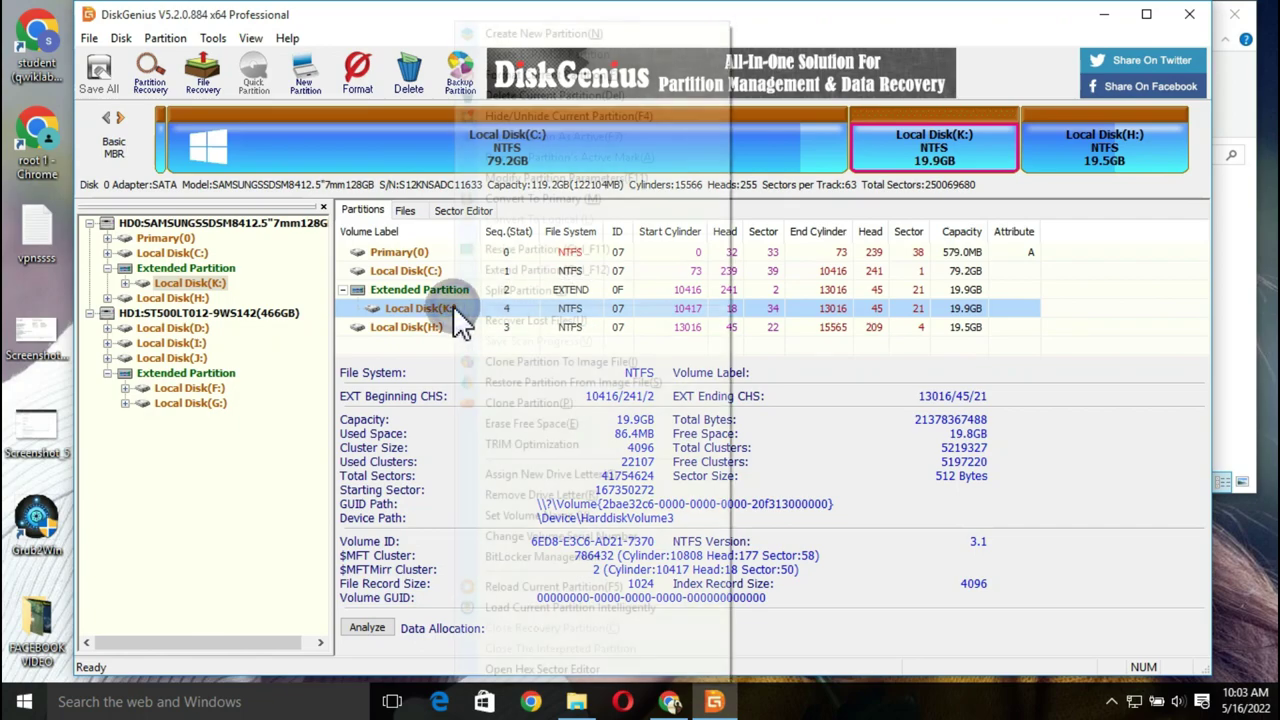
click(558, 75)
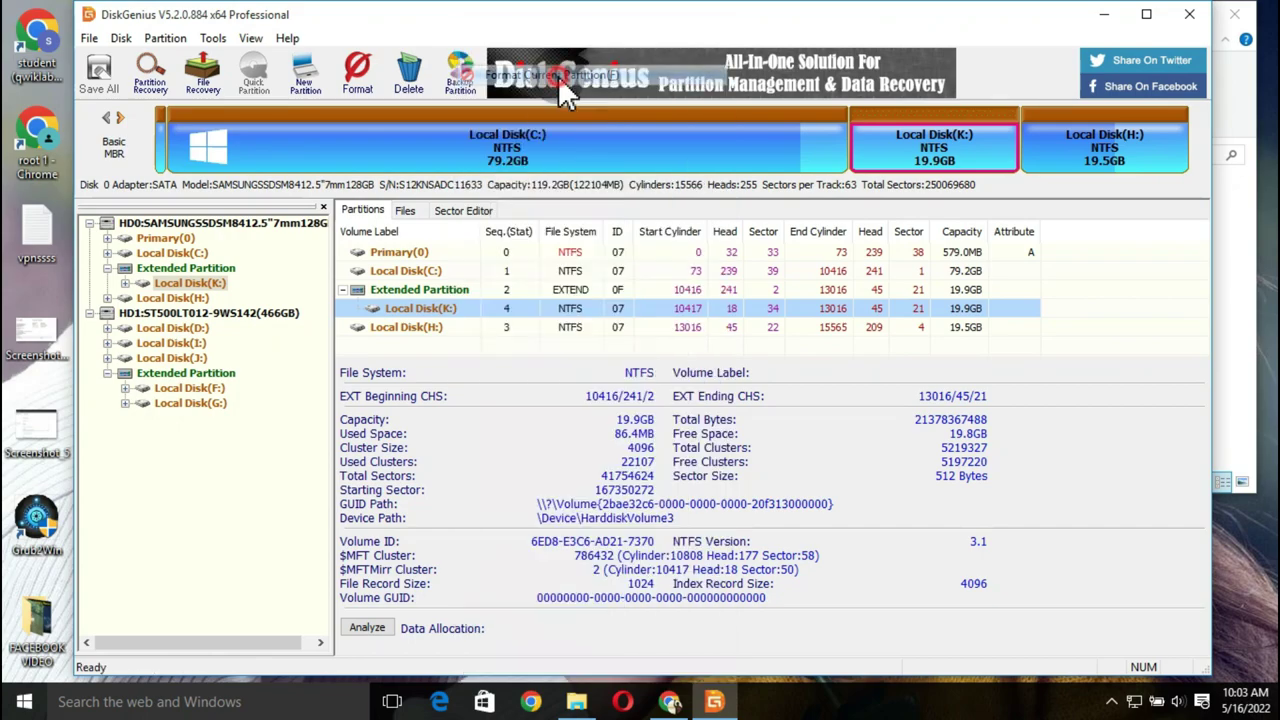
click(720, 267)
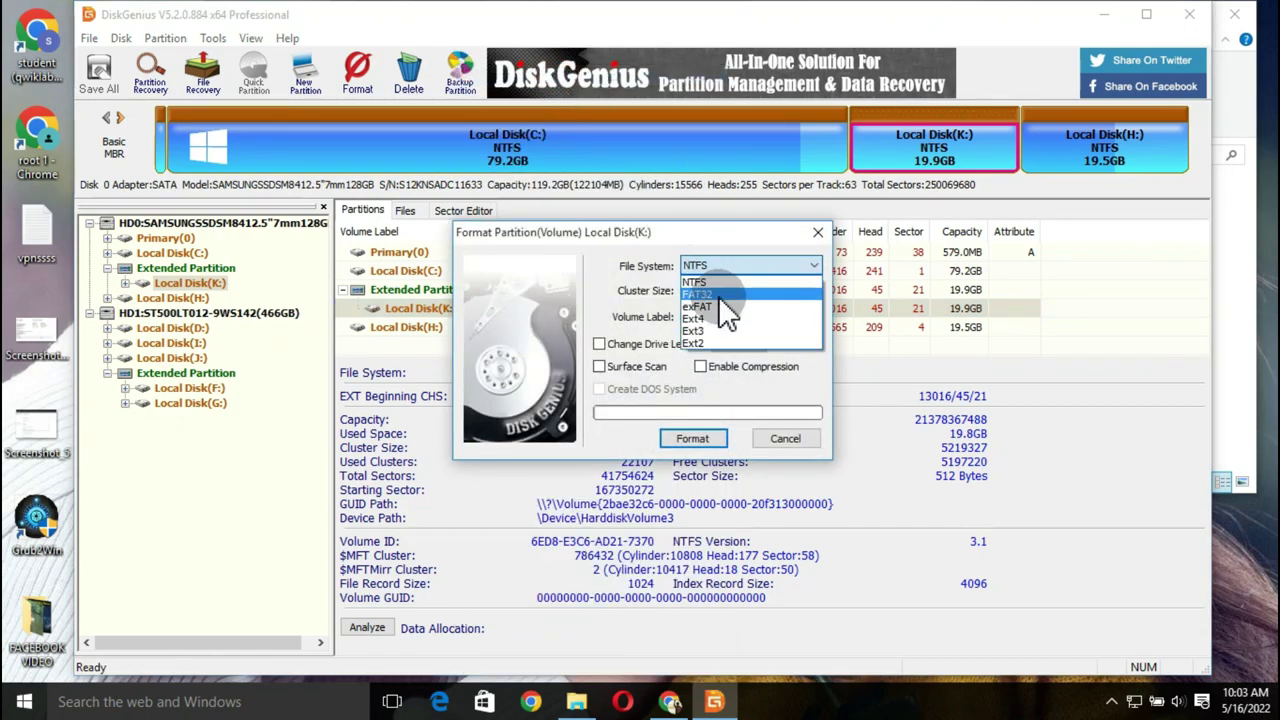
click(726, 317)
click(720, 316)
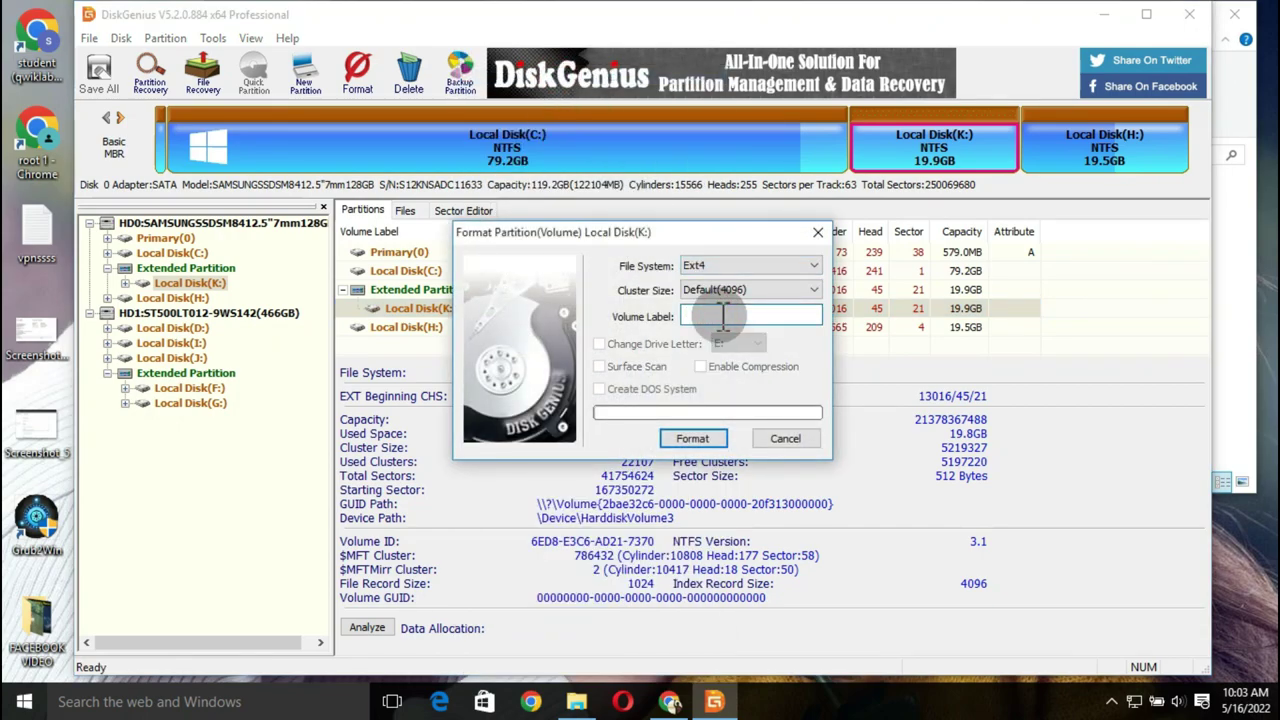
text(DRO)
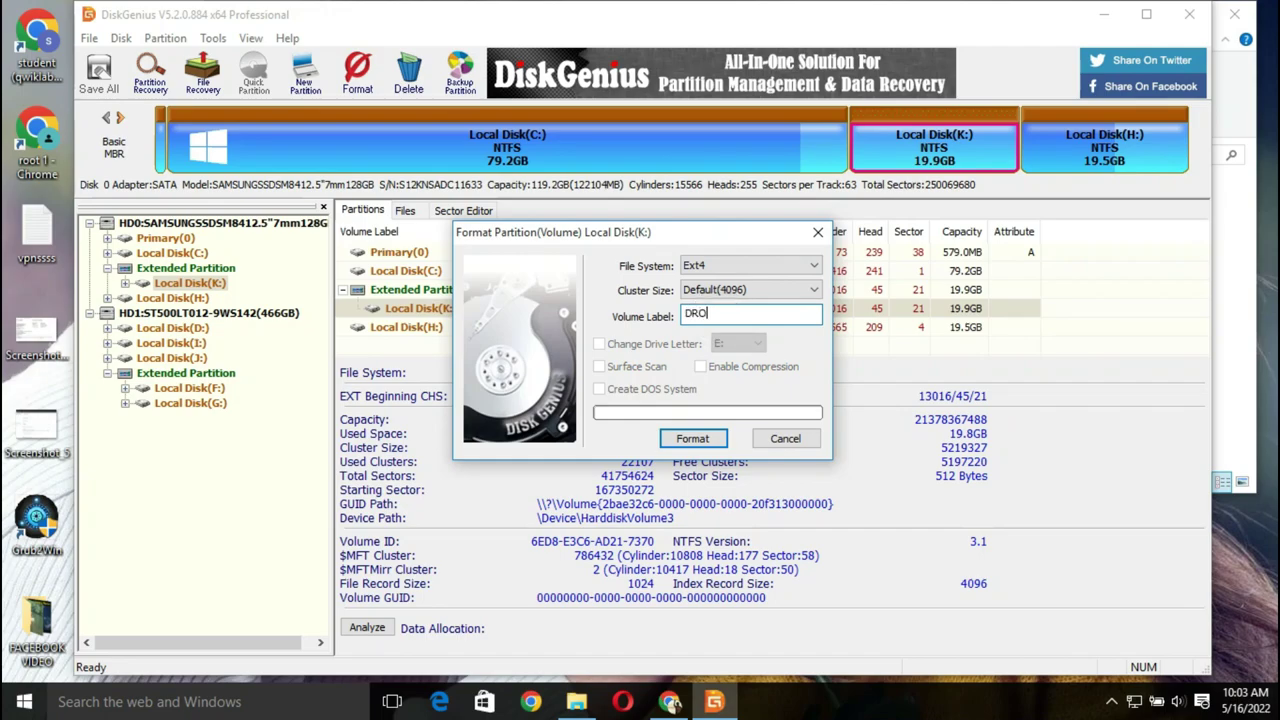
text(CKOS MJ)
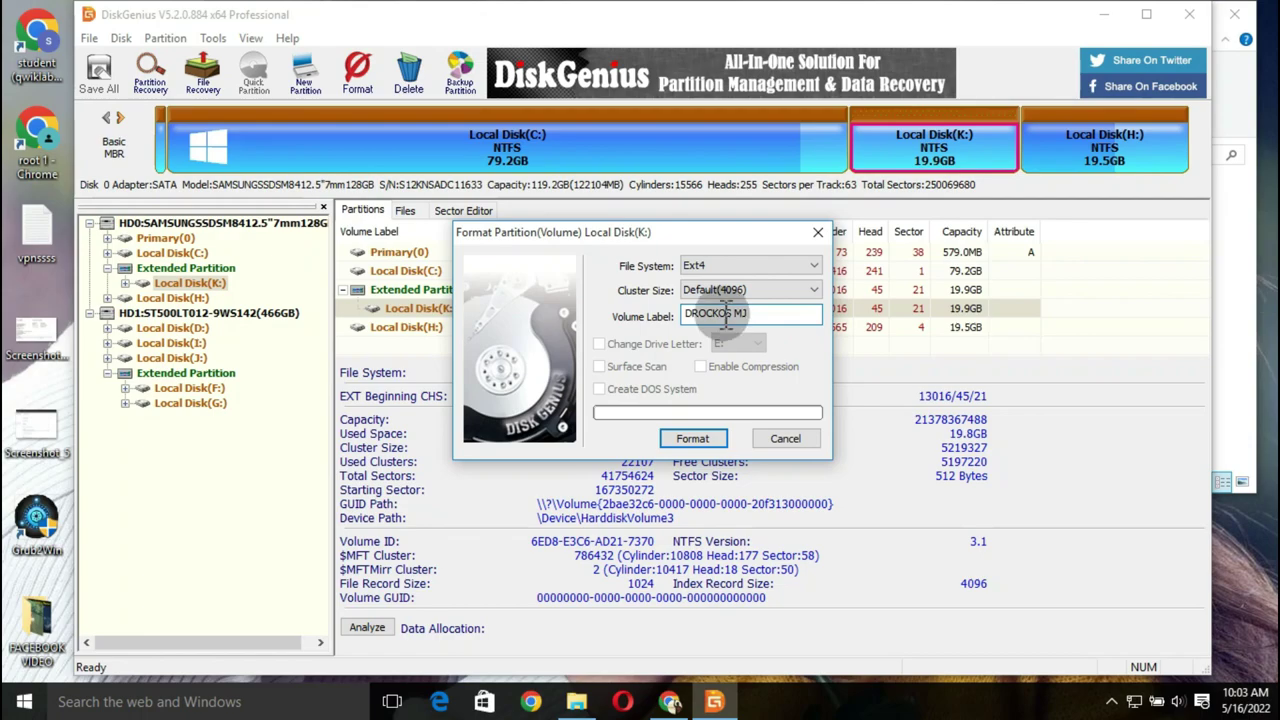
click(698, 437)
click(600, 388)
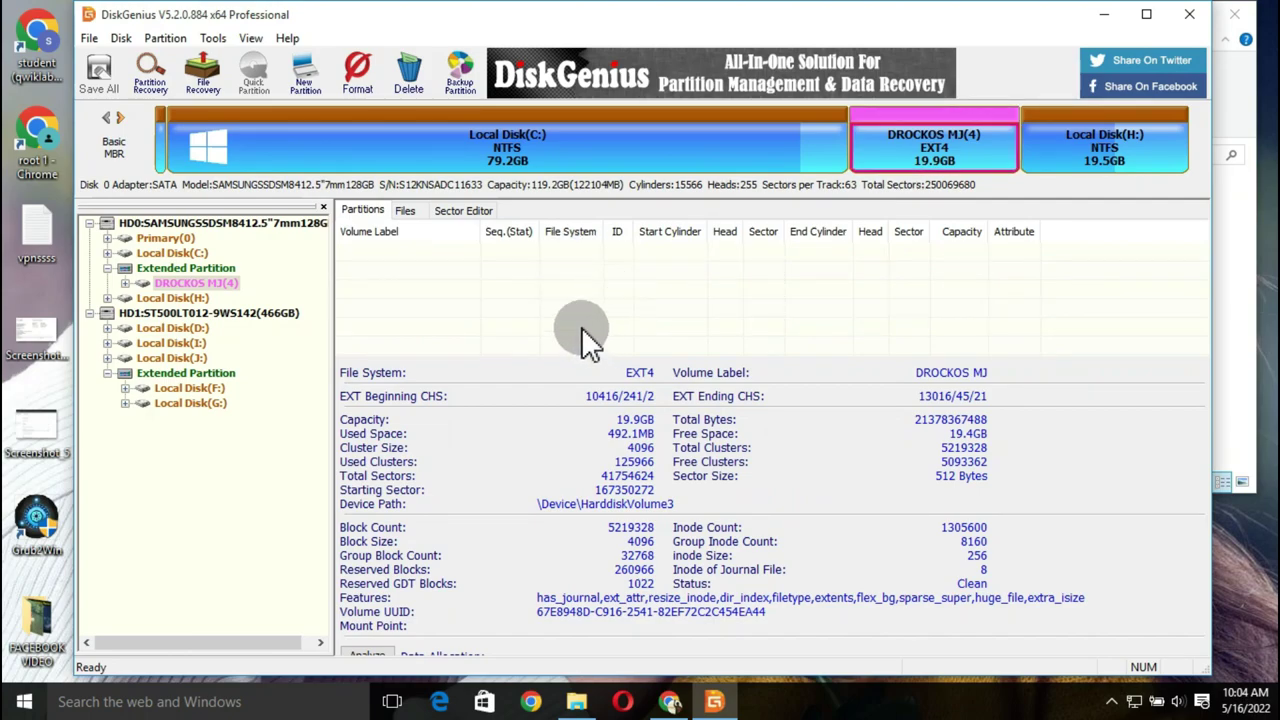
- Open the files of the DROCKOS MJ partition and create a folder named DROCKOS in its root
click(432, 309)
double_click(434, 310)
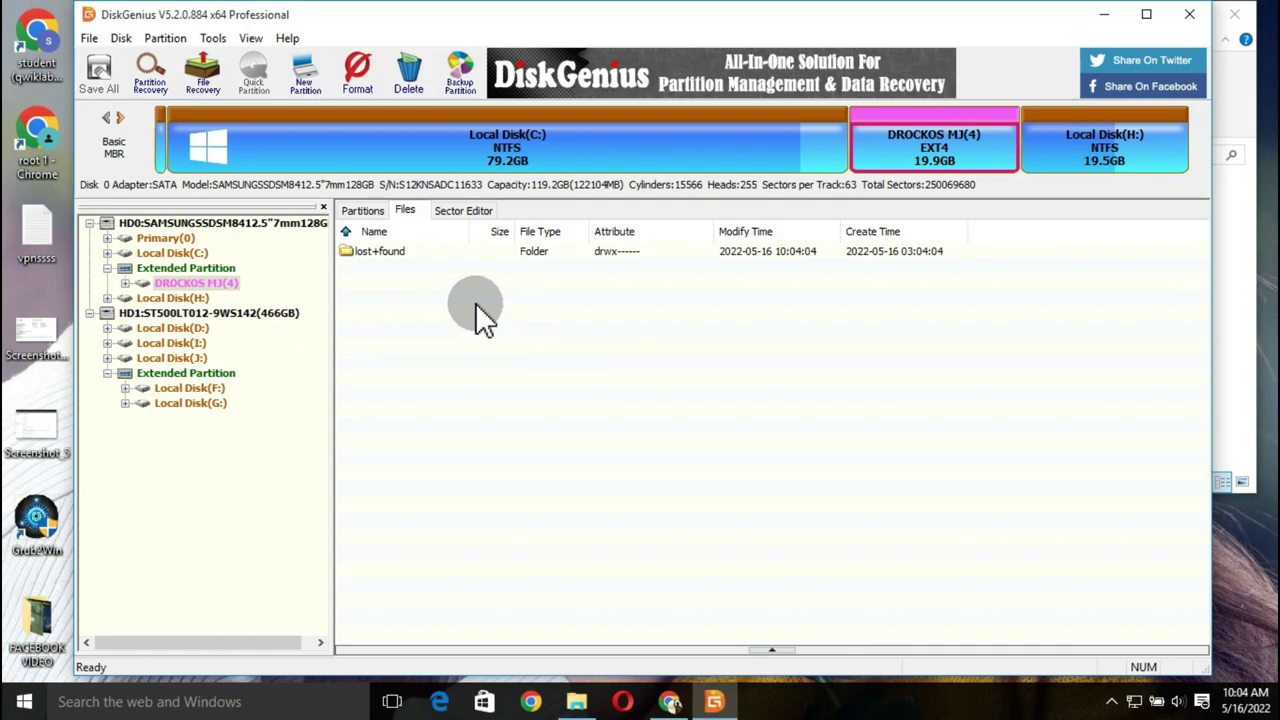
right_click(478, 304)
click(543, 406)
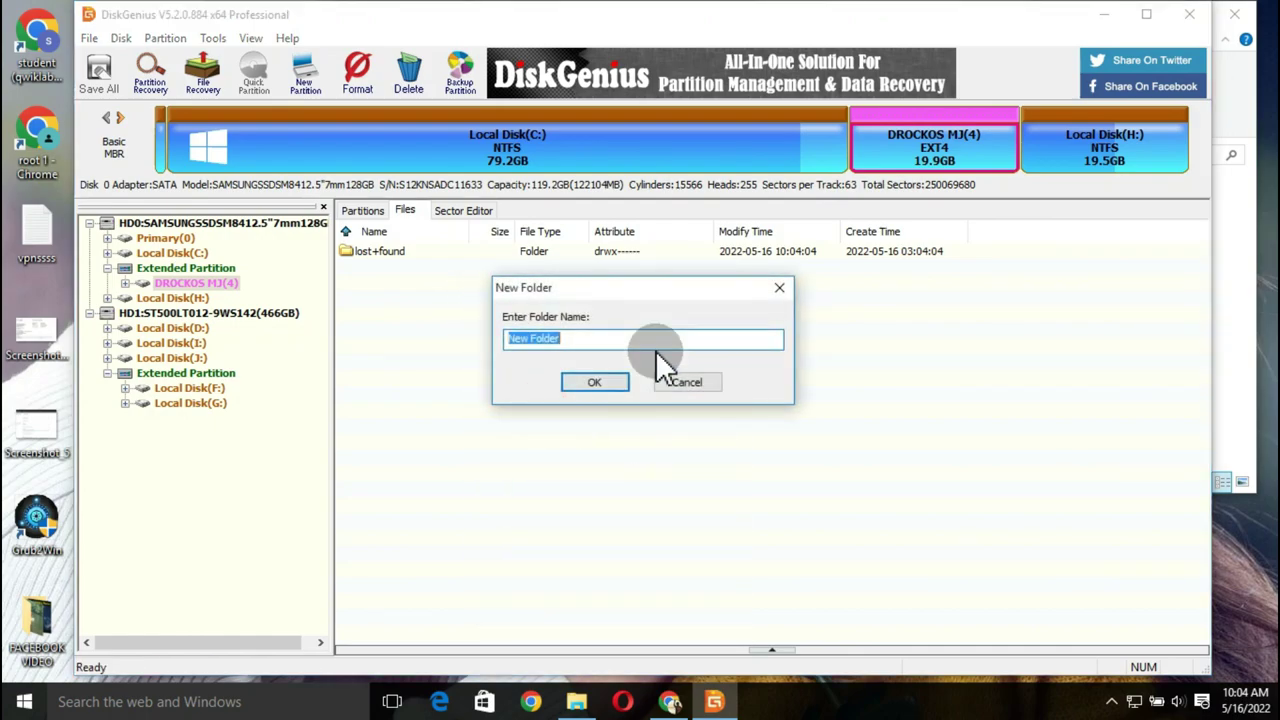
text(DROCKOS)
click(605, 388)
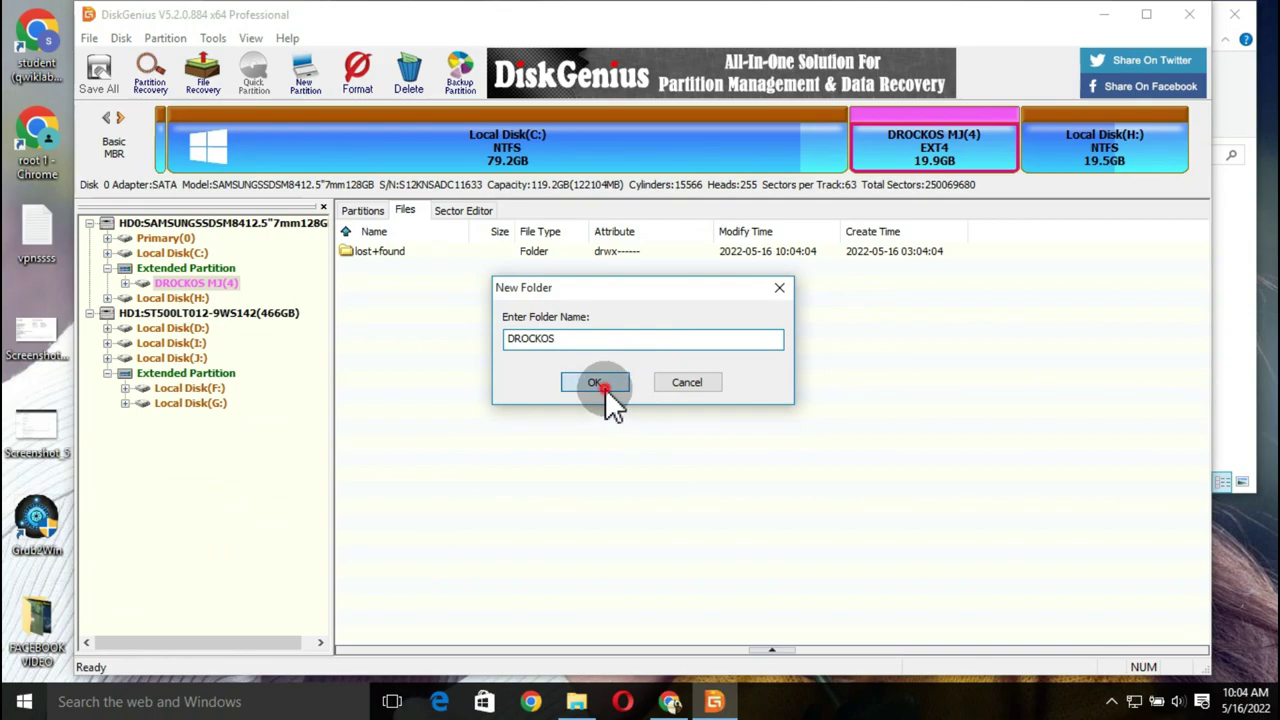
click(604, 379)
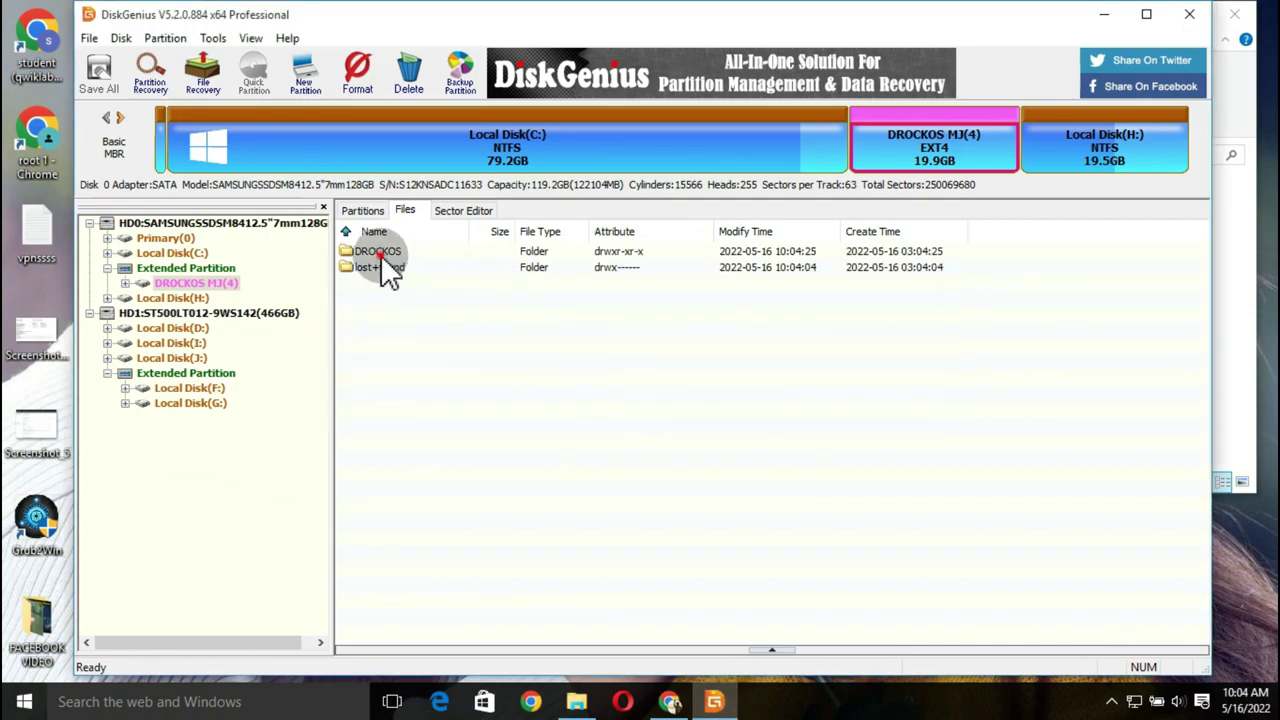
- Create a folder named data inside the DROCKOS folder
double_click(380, 254)
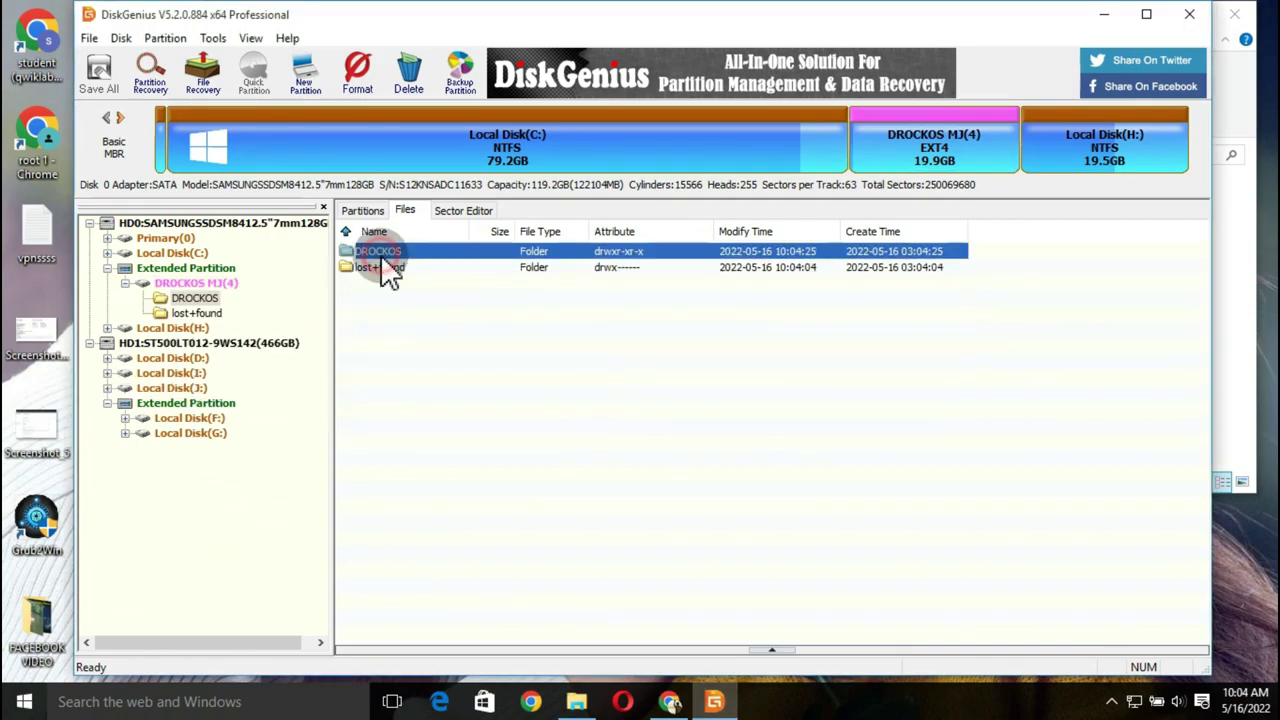
right_click(449, 330)
click(540, 429)
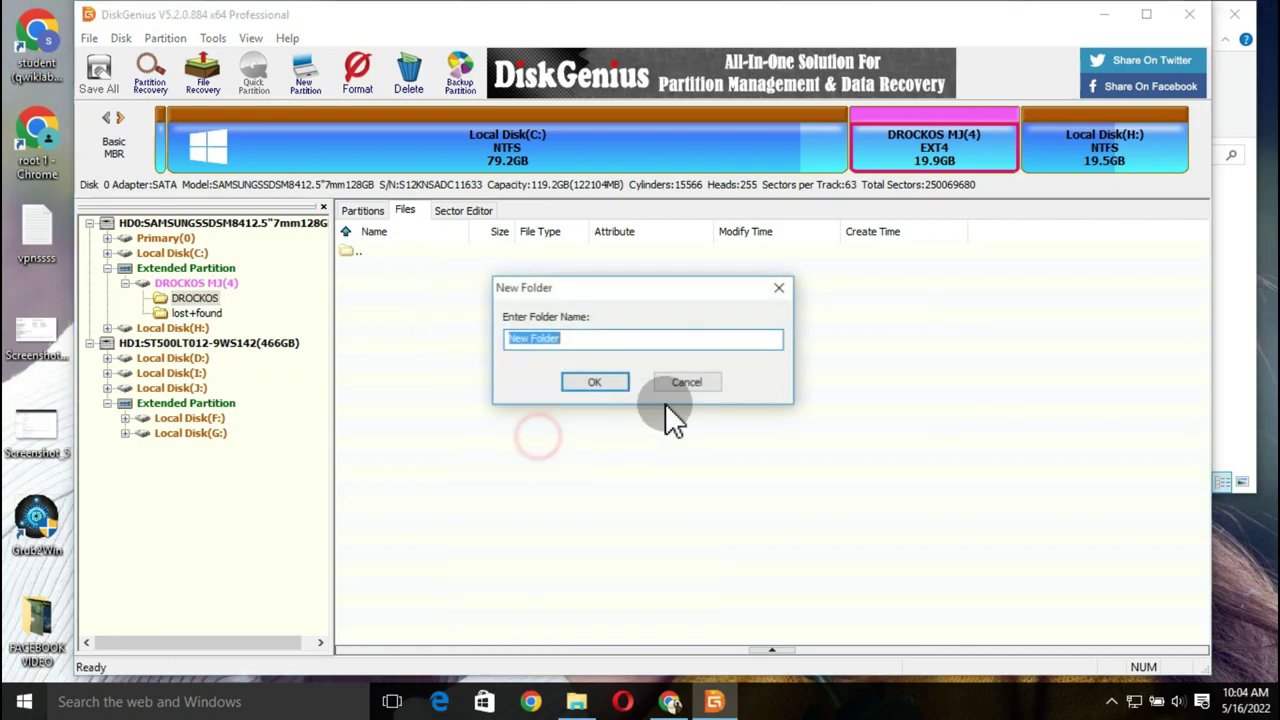
text(data)
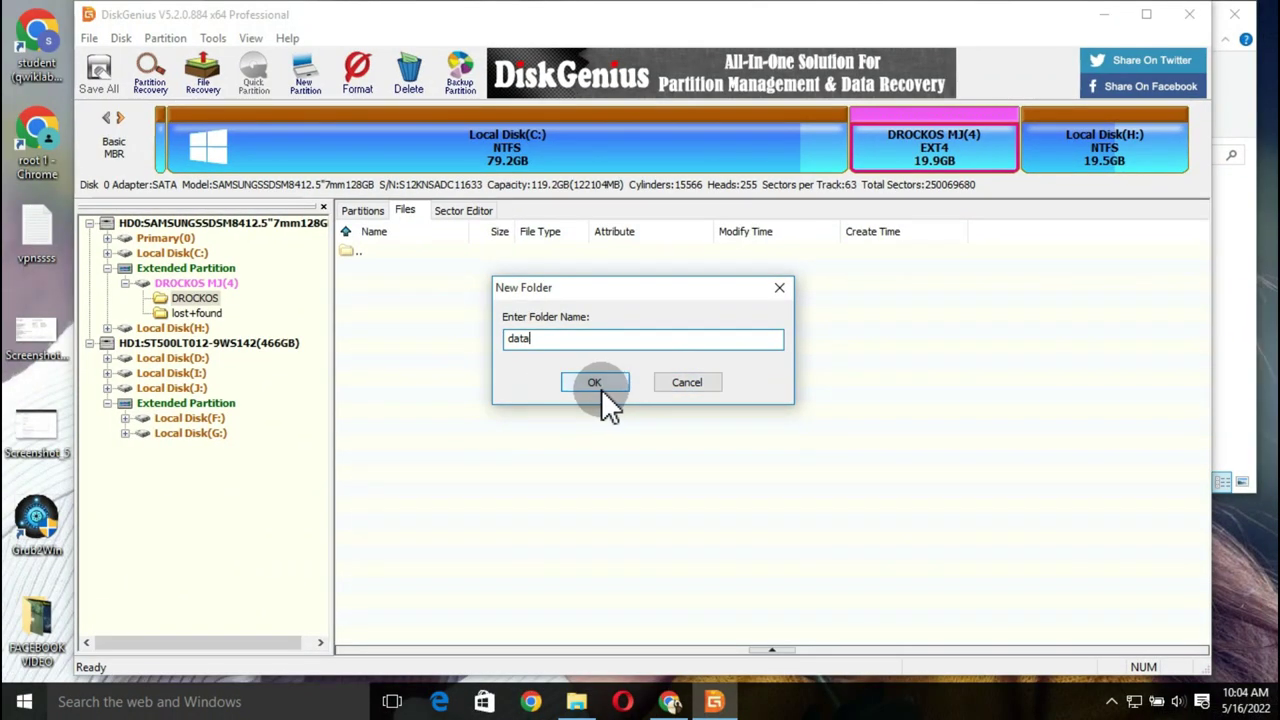
click(528, 392)
click(600, 390)
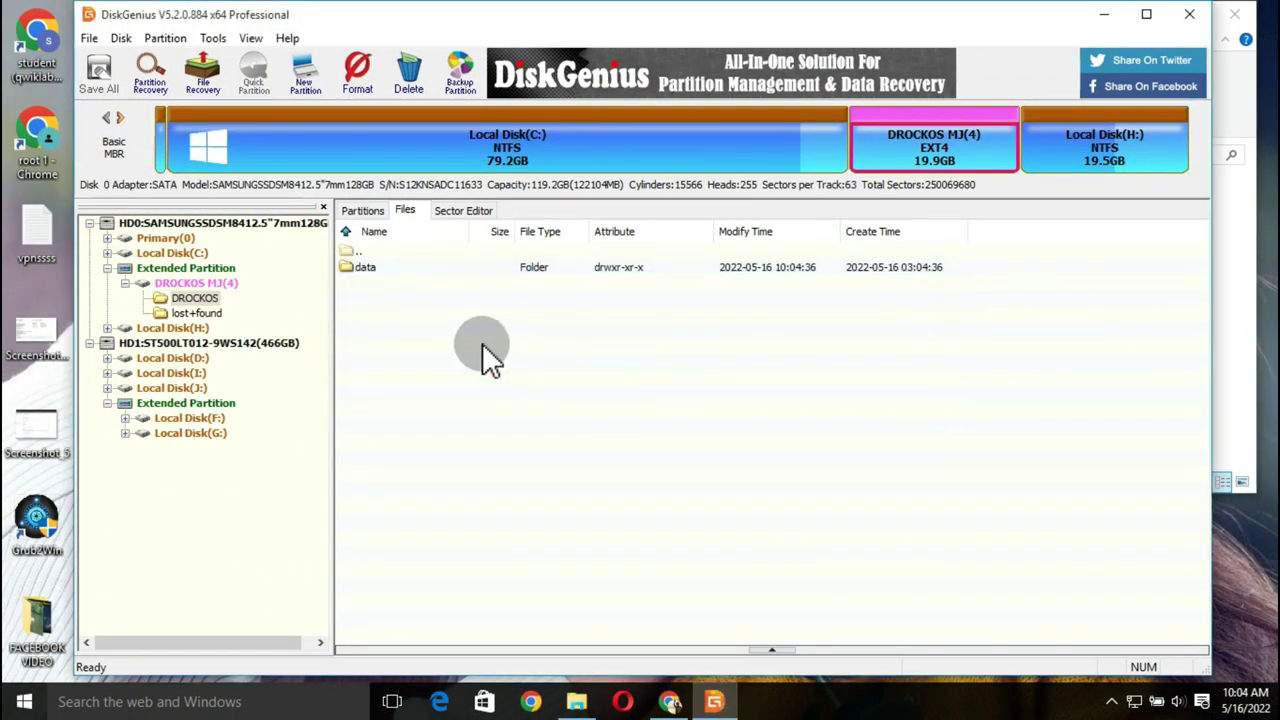
- Switch to File Explorer, move its window aside and open the DROCKOS_ISO folder within DROCKOS_3X_64BIT_MICHAEL_JACKSON_VERSION_X86
click(580, 702)
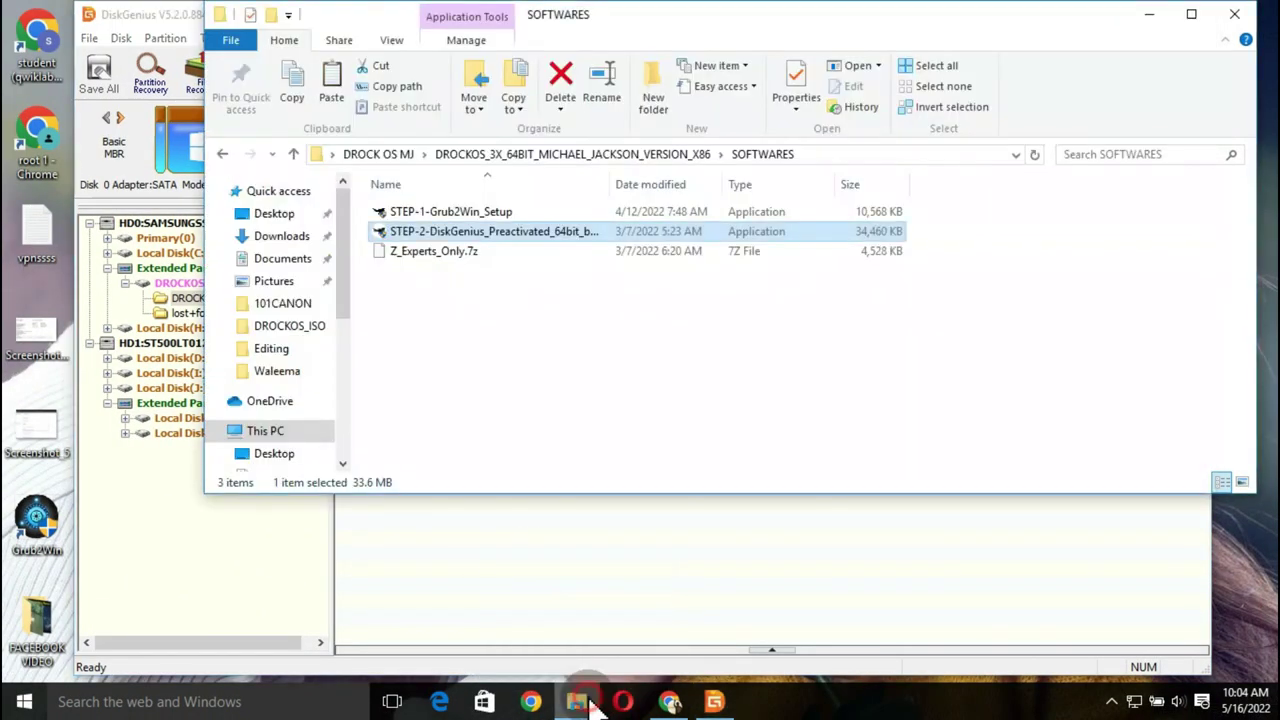
click(224, 155)
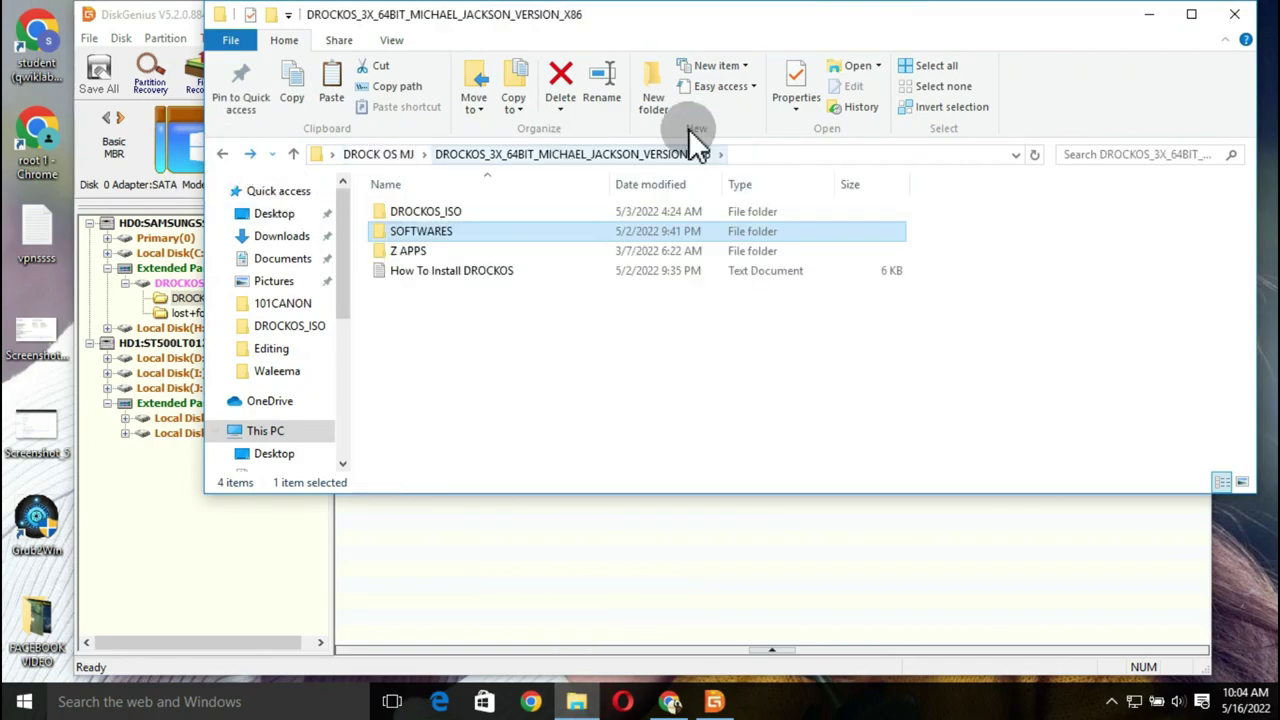
drag(600, 26, 1030, 85)
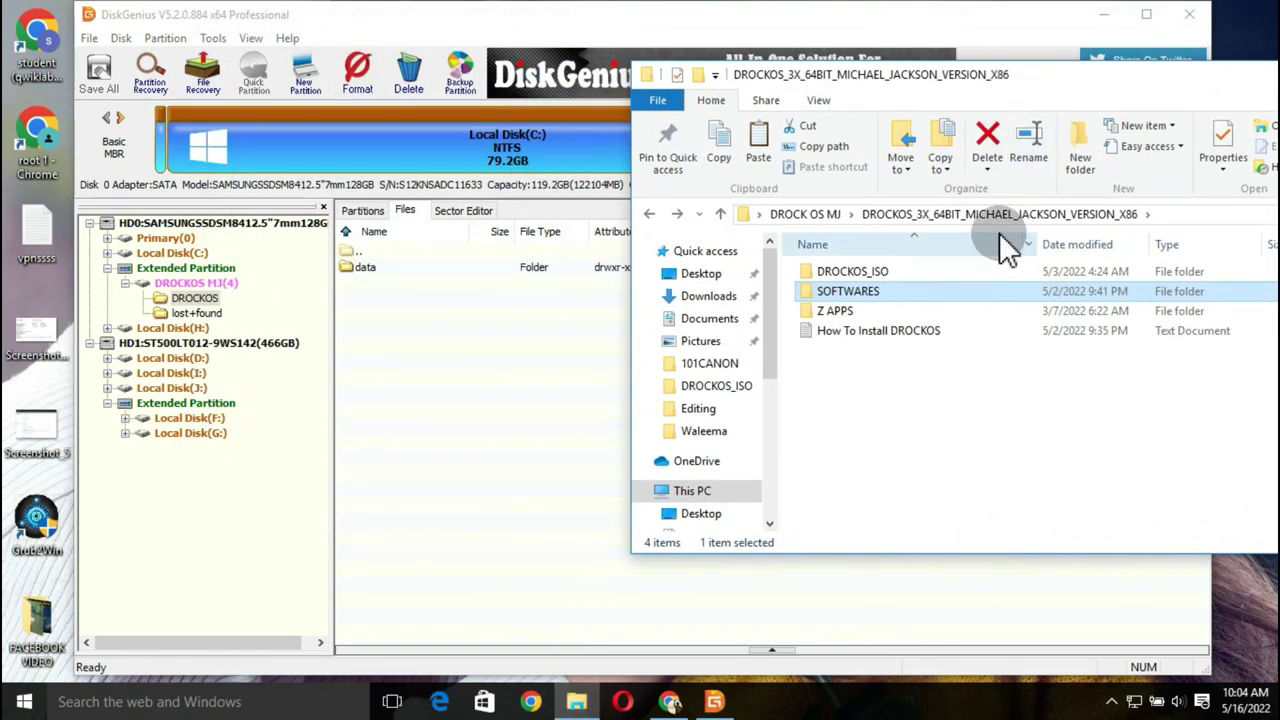
click(851, 273)
double_click(851, 273)
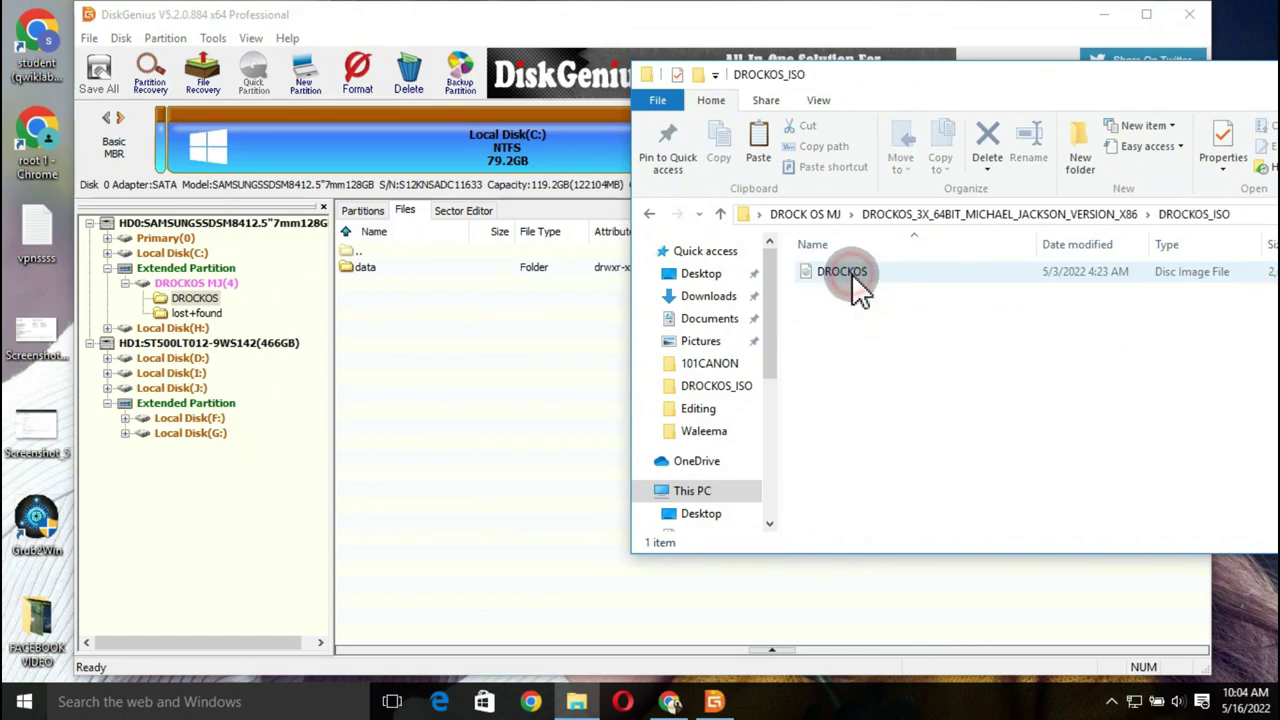
- Extract the DROCKOS disc image into the current folder with 7-Zip
right_click(835, 272)
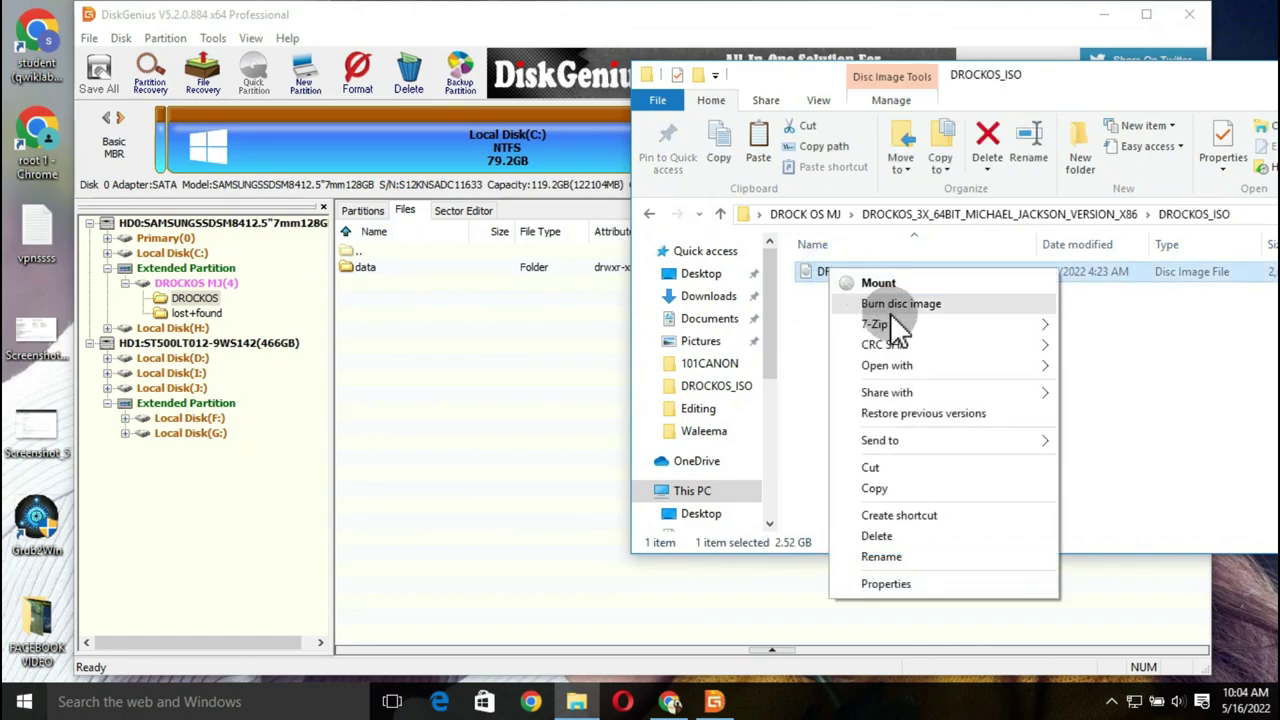
mouse_move(892, 321)
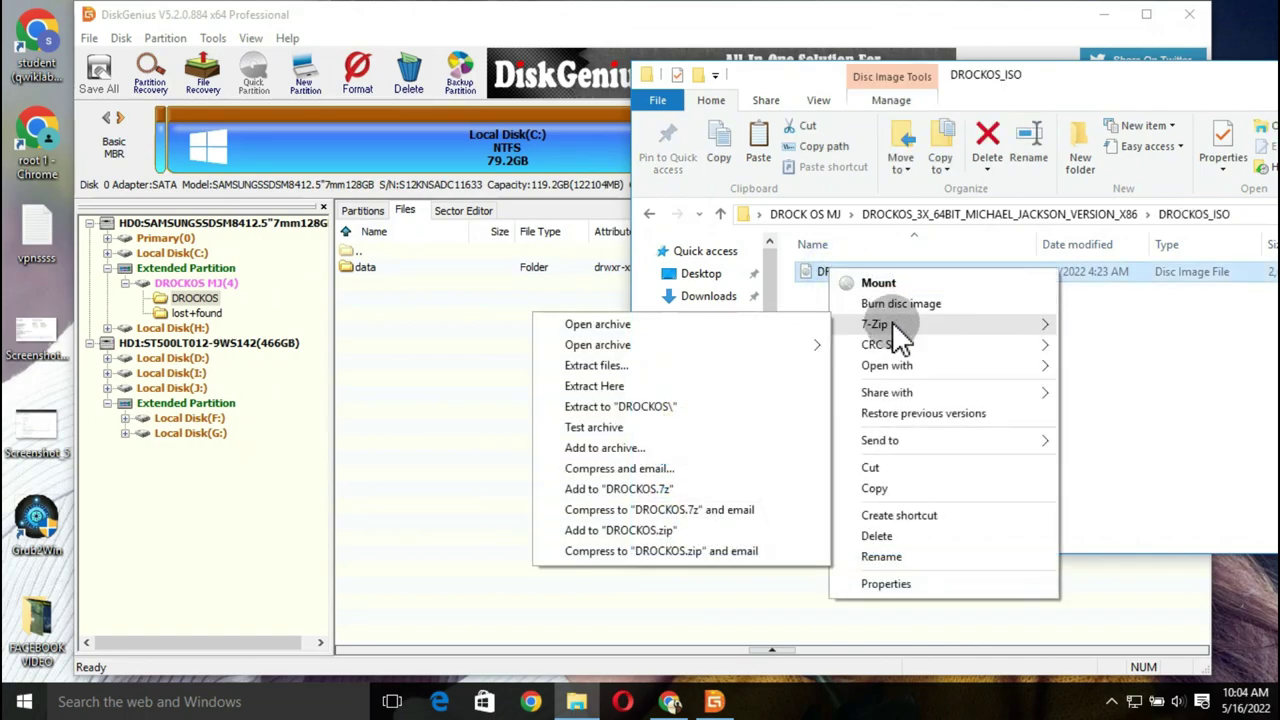
click(701, 386)
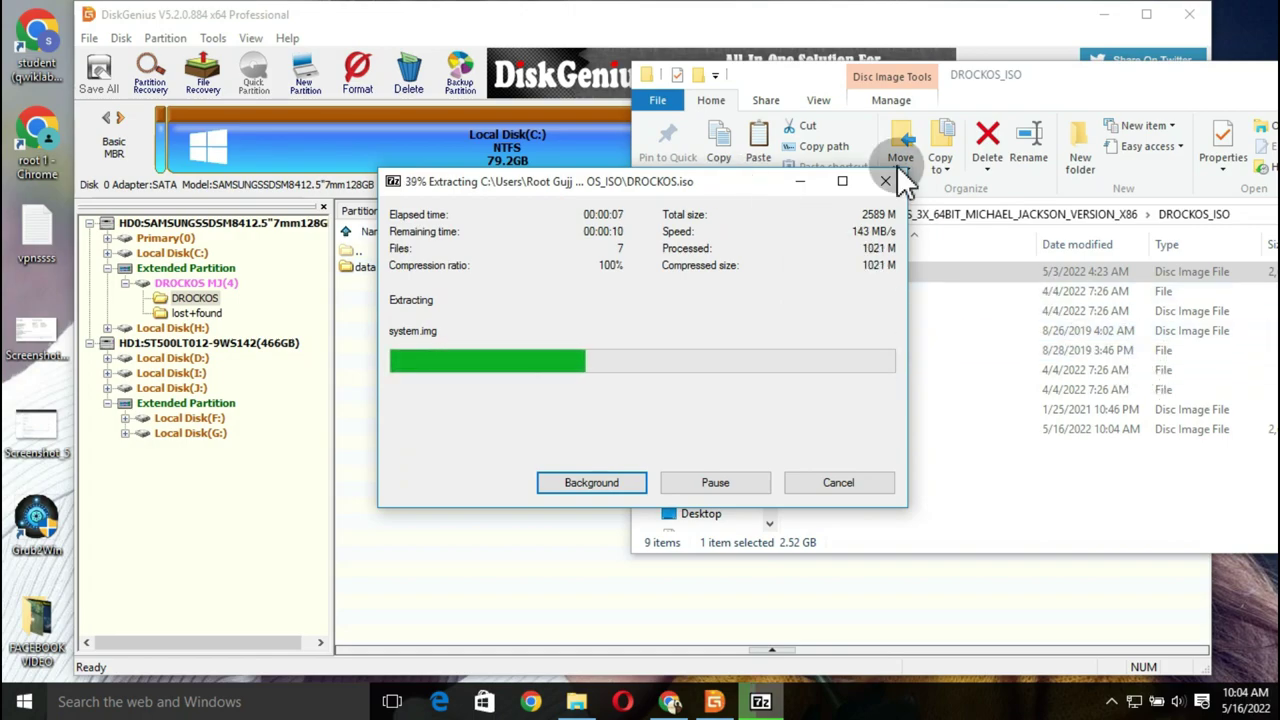
drag(739, 184, 569, 115)
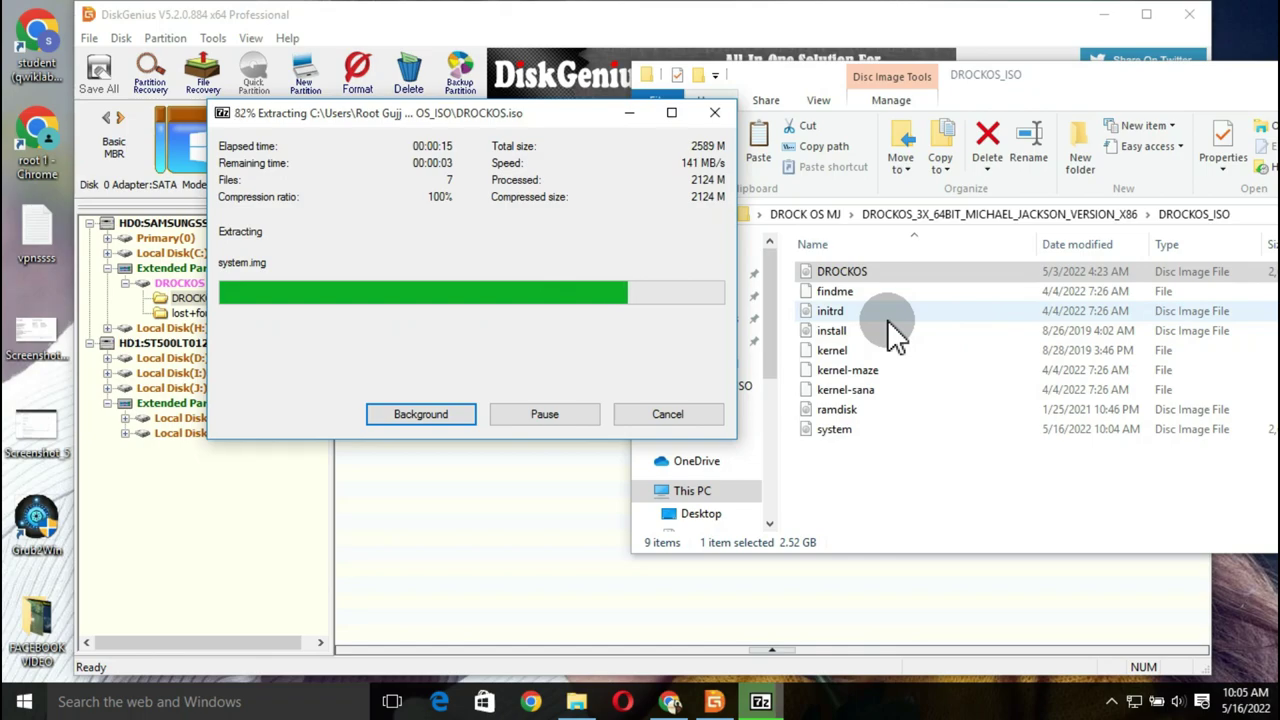
click(848, 276)
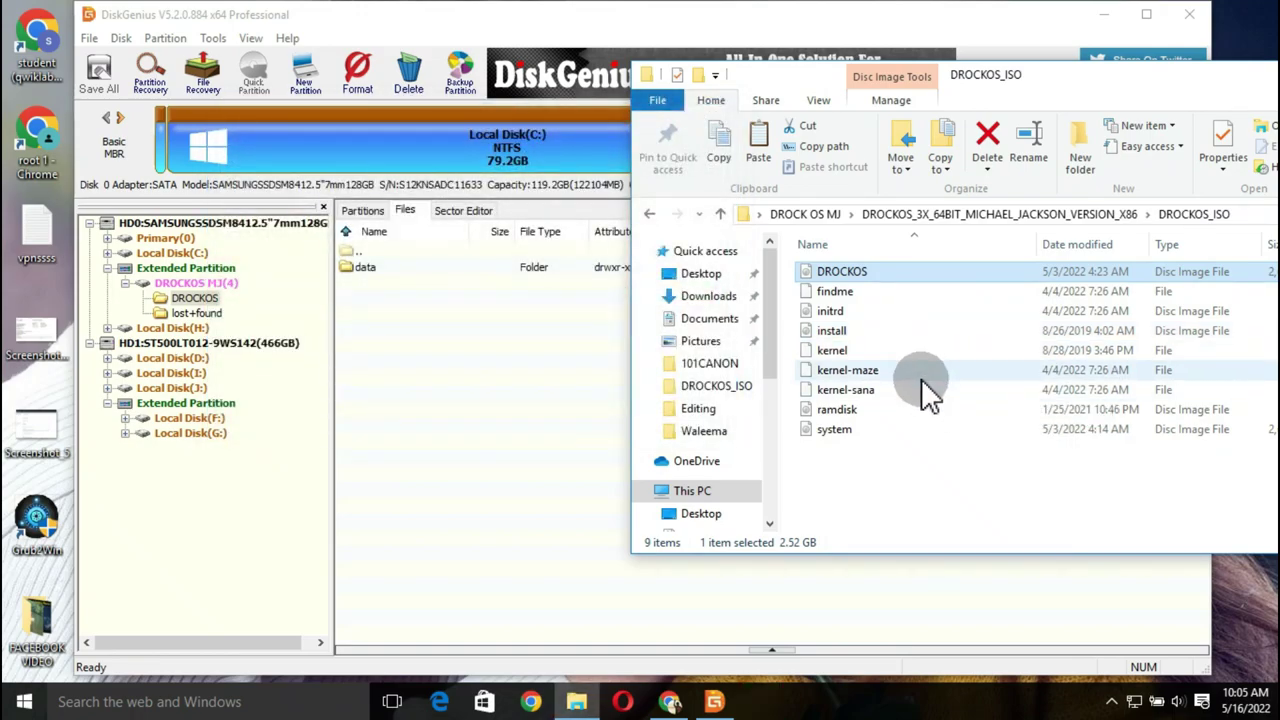
drag(997, 90, 709, 79)
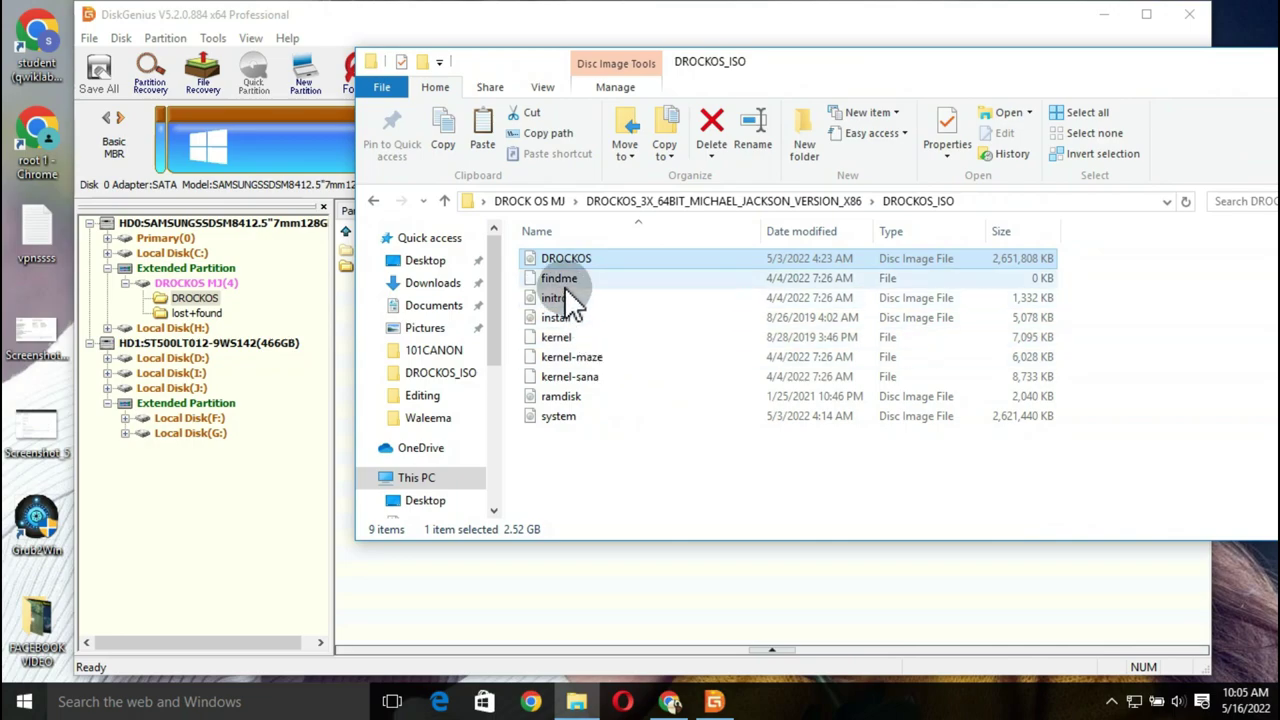
click(566, 259)
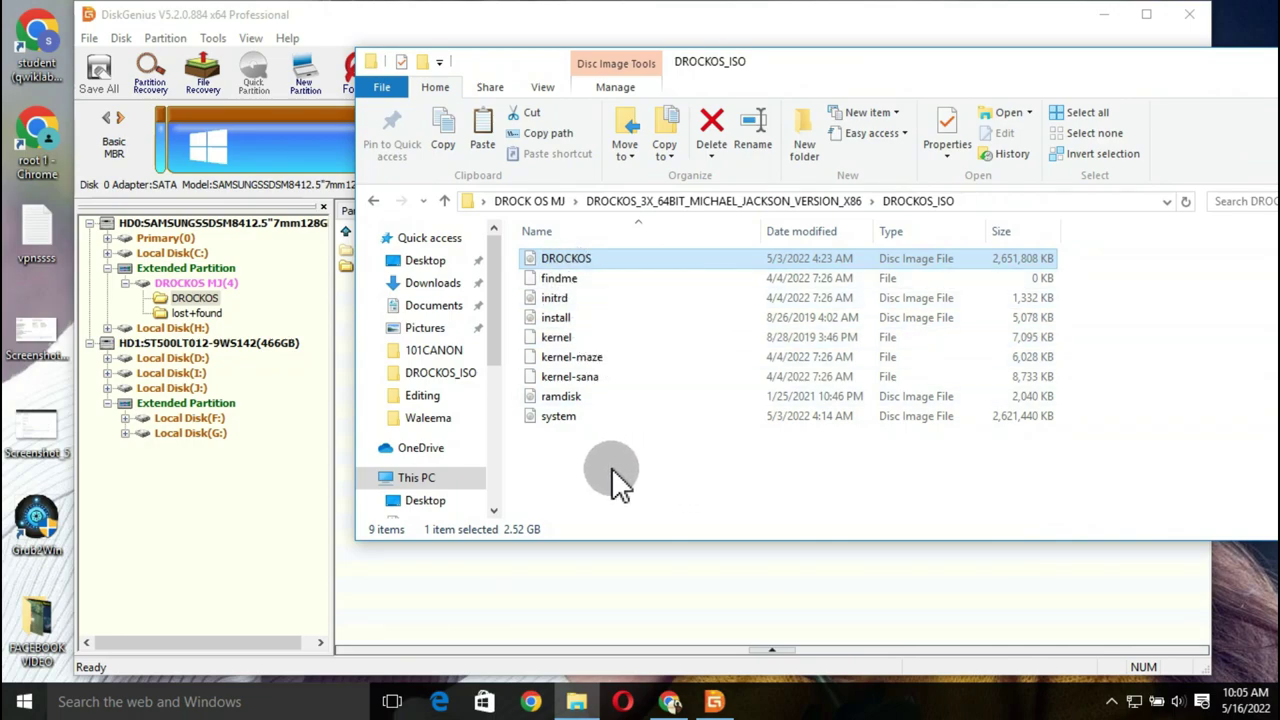
- Copy all extracted files from findme to system, without the DROCKOS image, into the partition's DROCKOS folder in DiskGenius, allowing the partition to be dismounted
drag(731, 71, 914, 86)
click(750, 290)
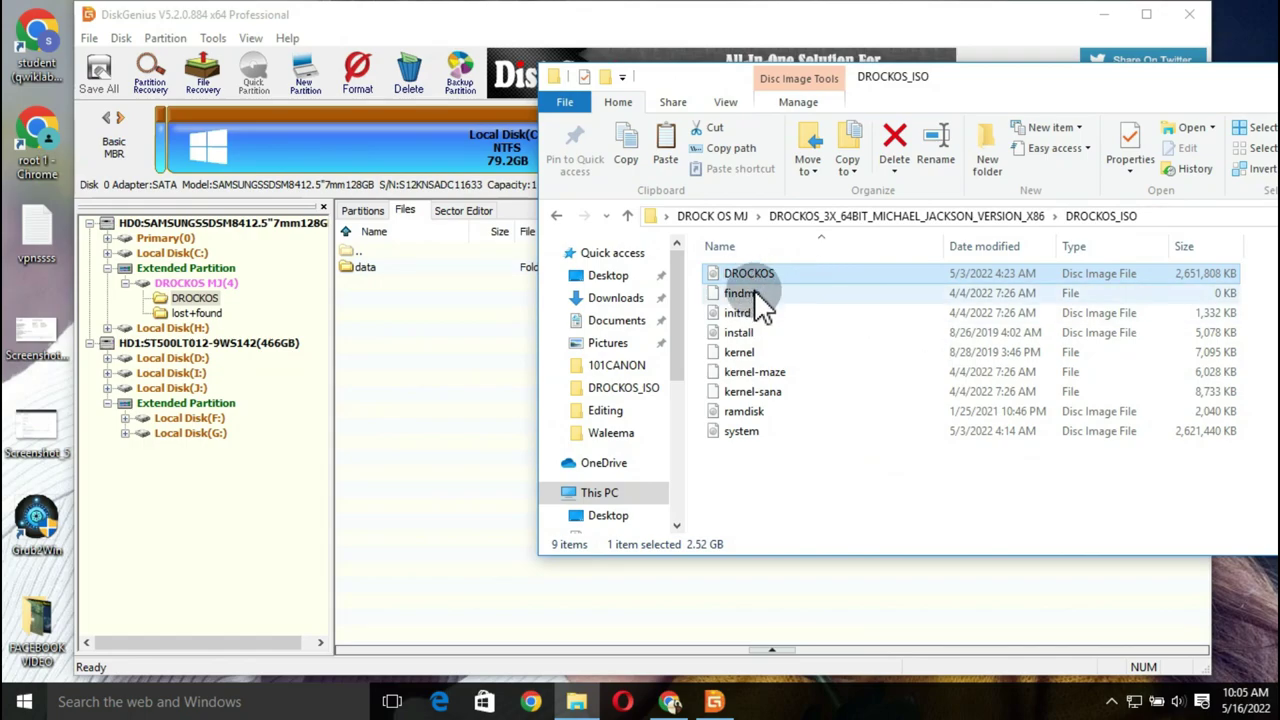
ctrl+click(737, 313)
ctrl+click(740, 334)
ctrl+click(740, 352)
ctrl+click(750, 372)
ctrl+click(748, 392)
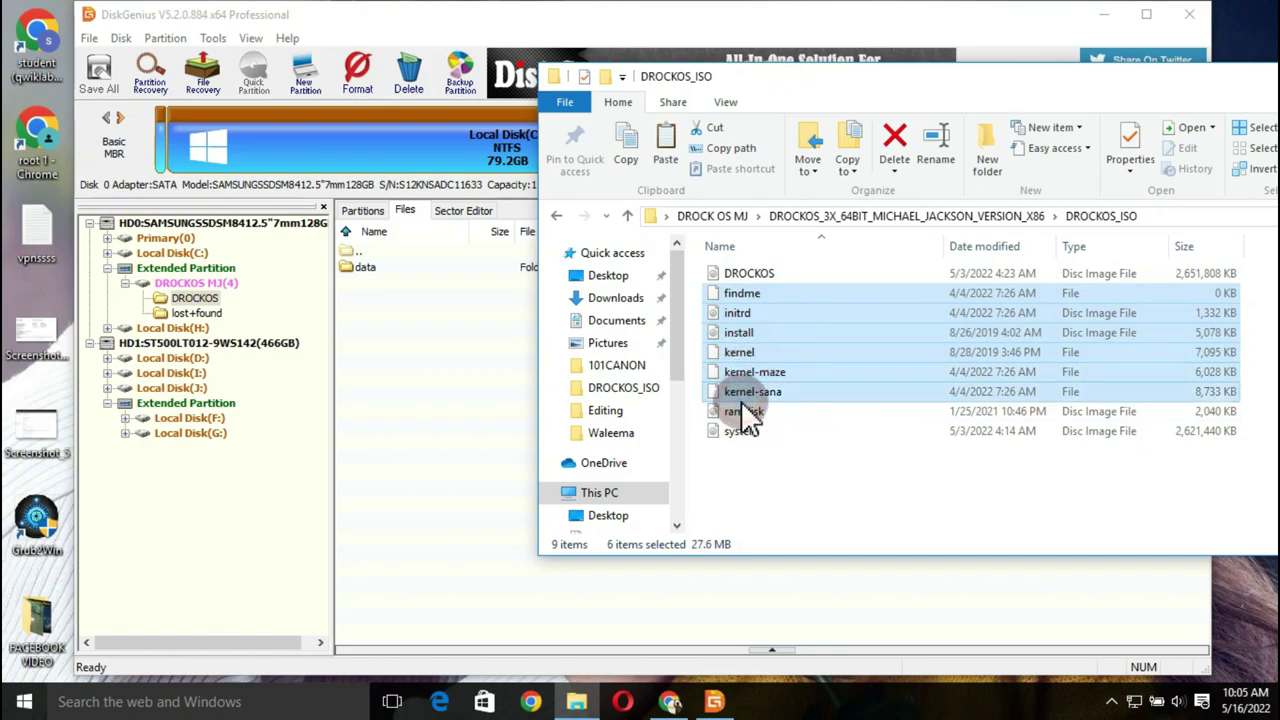
ctrl+click(744, 413)
ctrl+click(745, 431)
drag(745, 433, 423, 346)
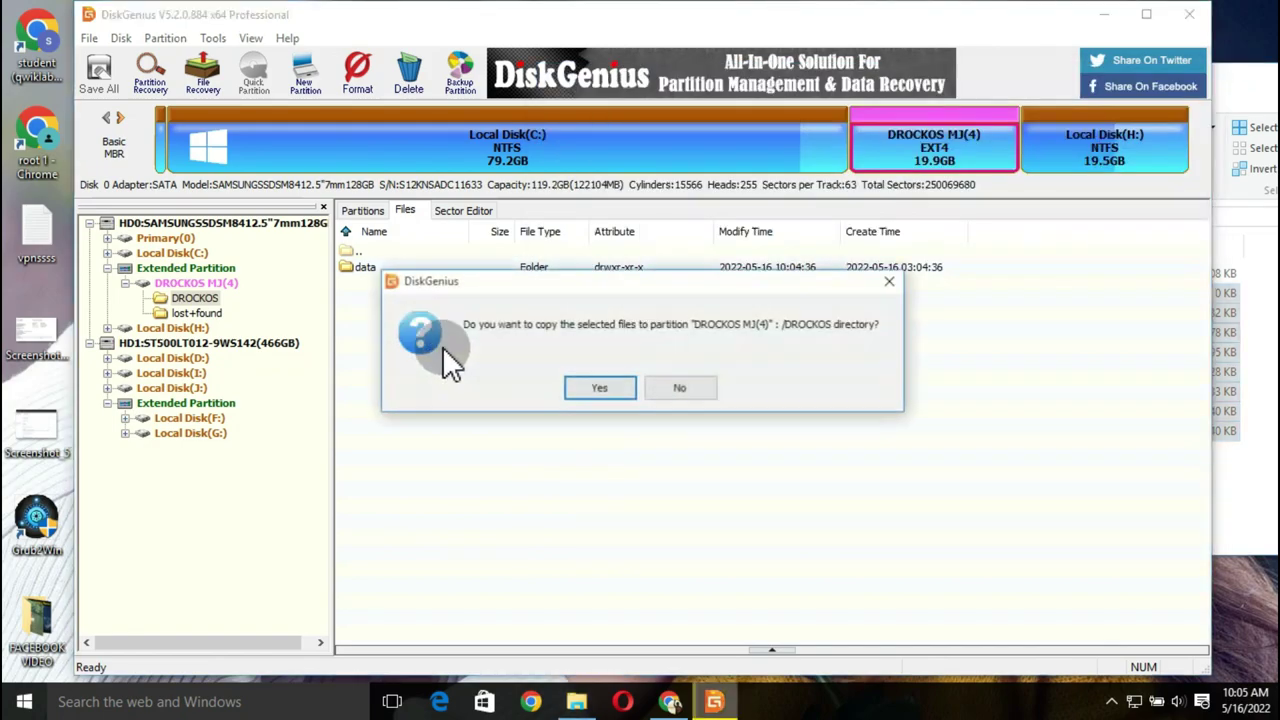
click(598, 388)
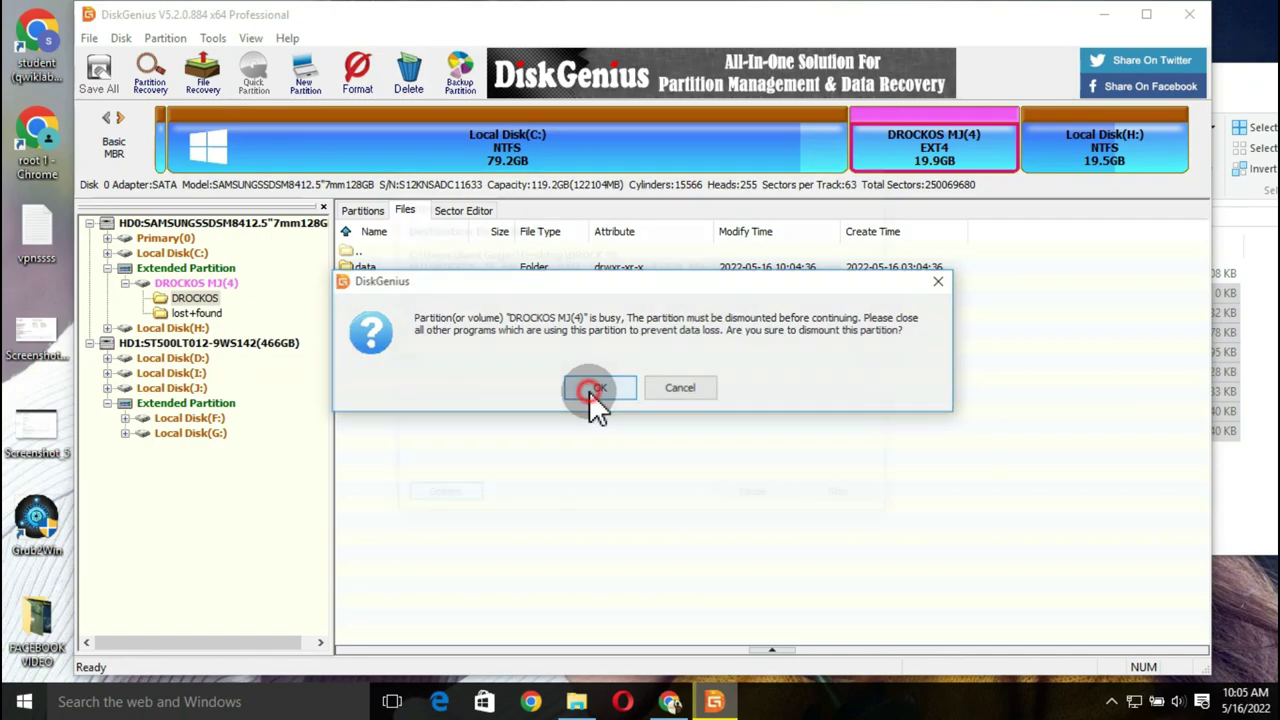
click(592, 389)
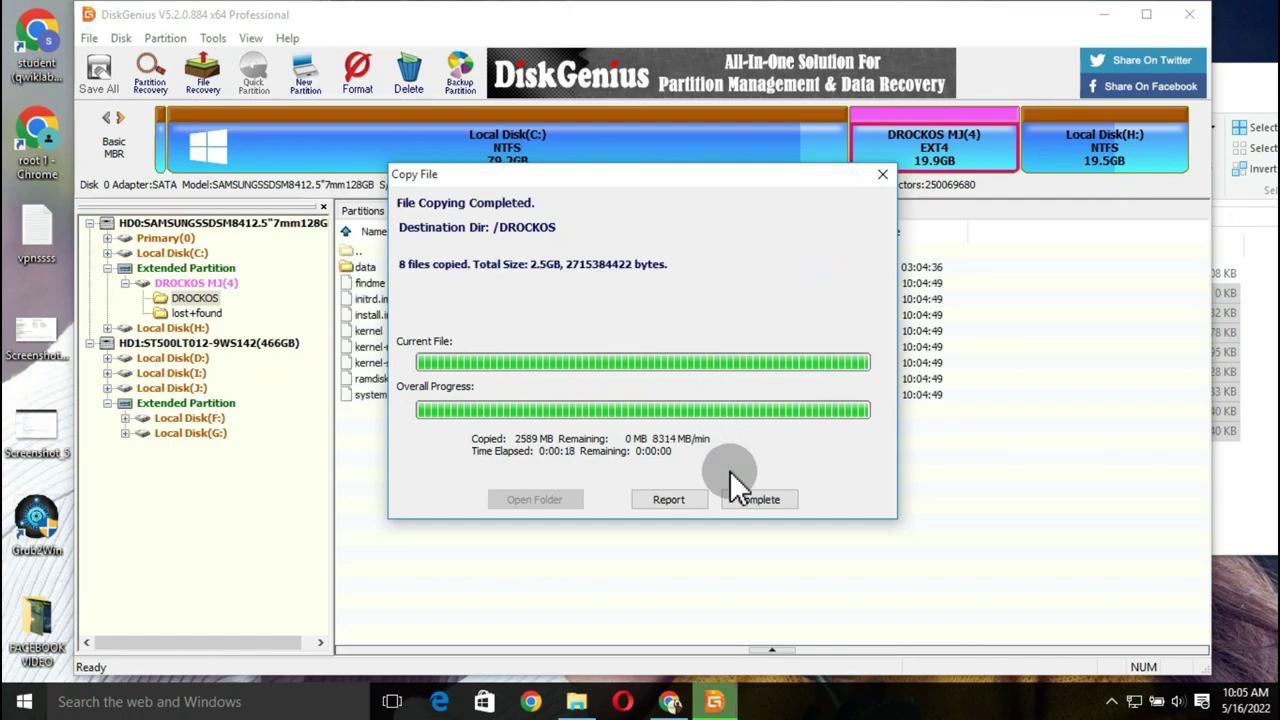
click(745, 499)
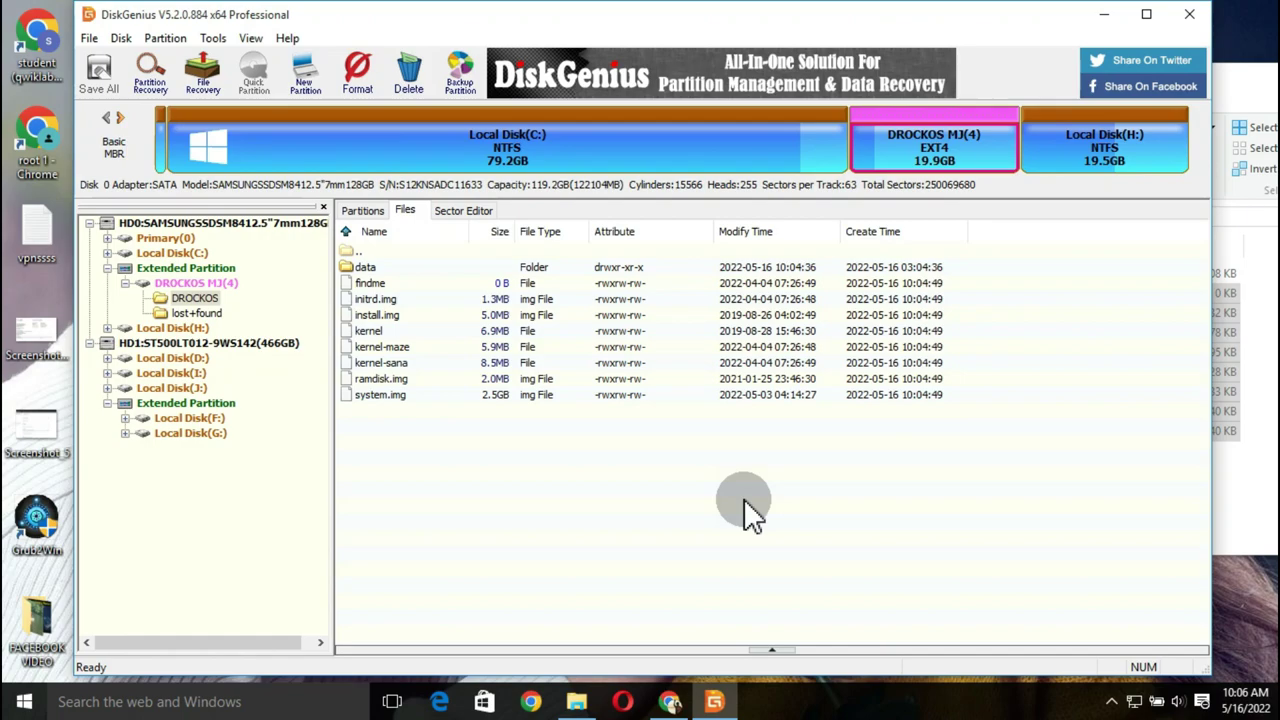
- Close DiskGenius and return File Explorer to the DROCKOS_3X_64BIT_MICHAEL_JACKSON_VERSION_X86 folder
click(1190, 25)
drag(858, 85, 394, 41)
click(131, 162)
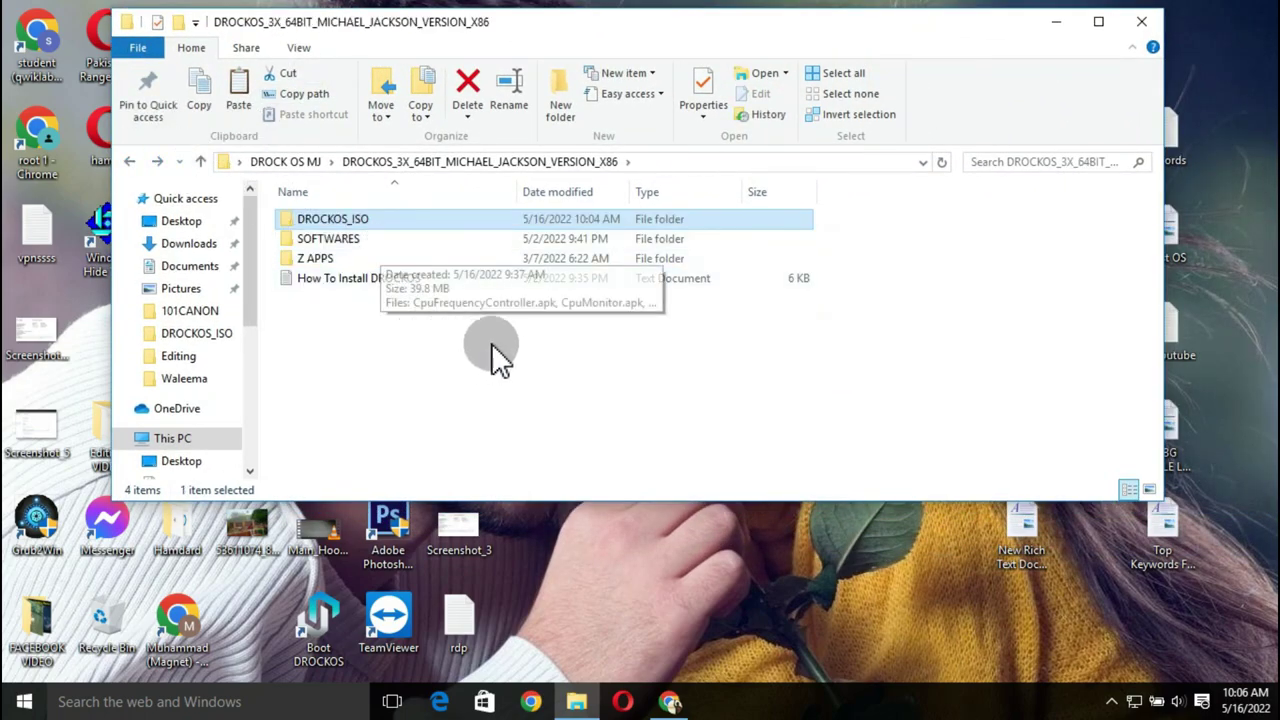
- Open the Z APPS folder to view its APK files
click(335, 260)
double_click(337, 262)
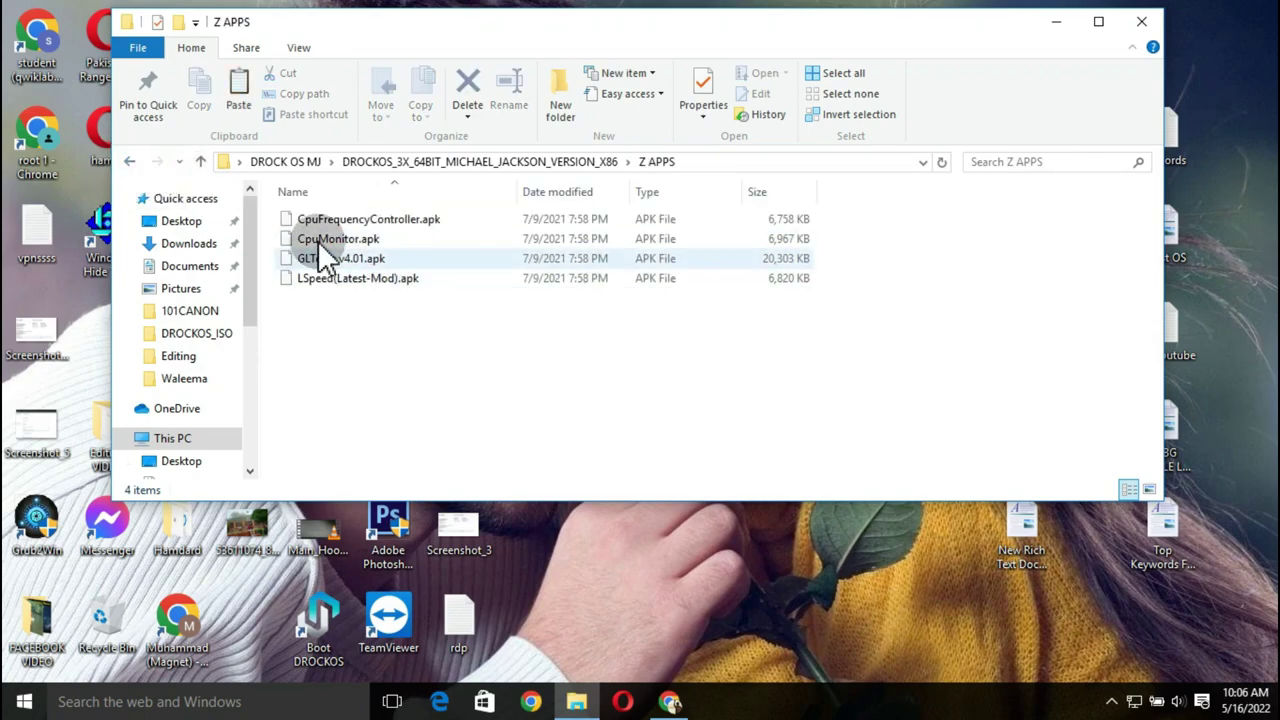
click(325, 283)
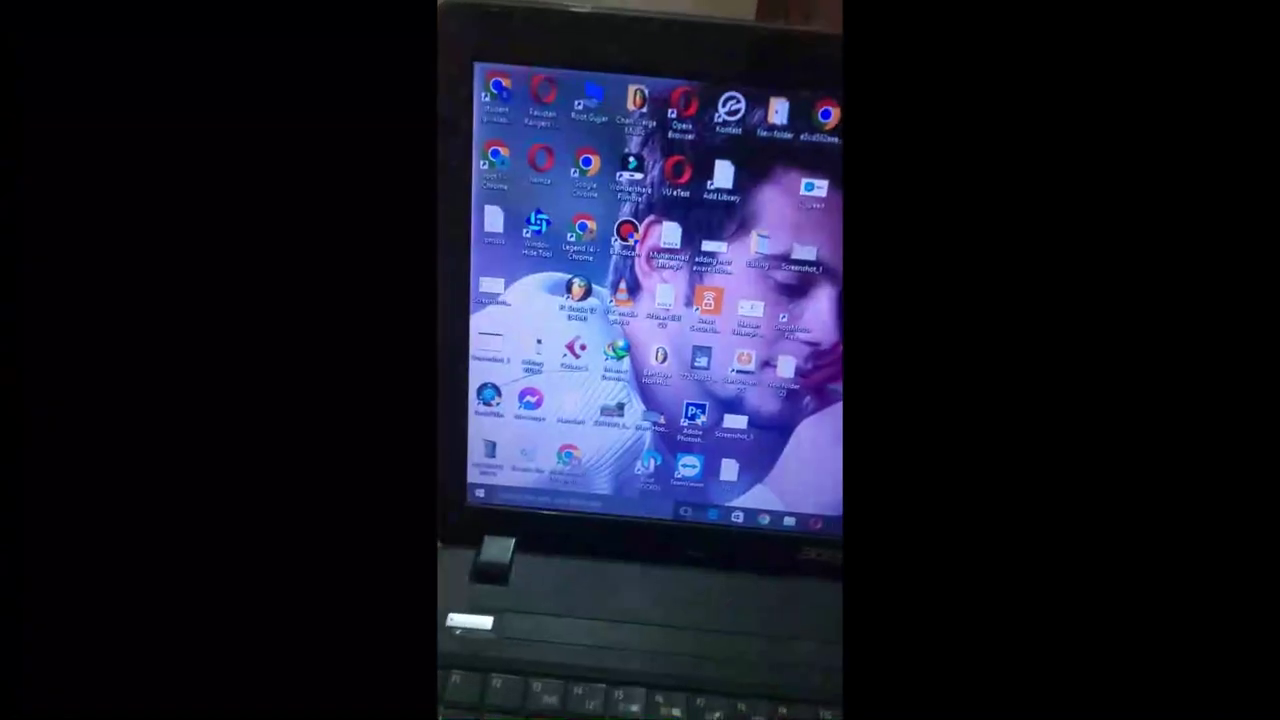
- Restart the computer from Windows
click(476, 493)
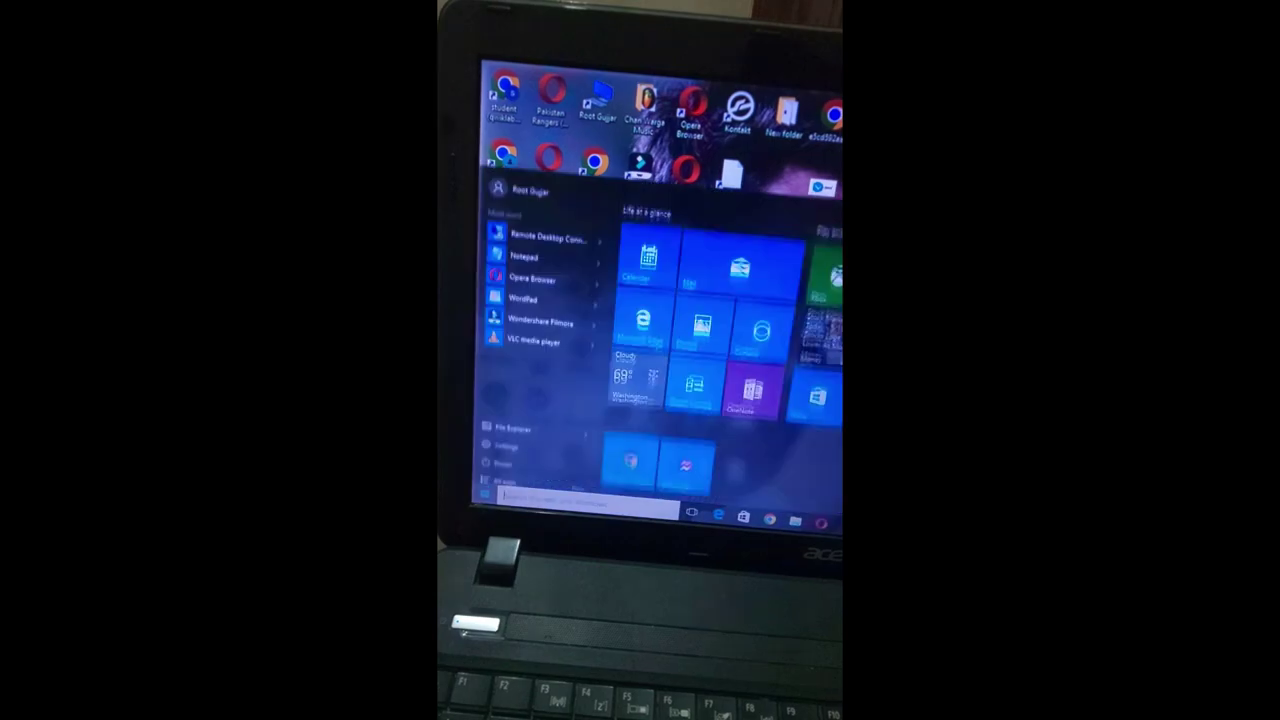
click(497, 455)
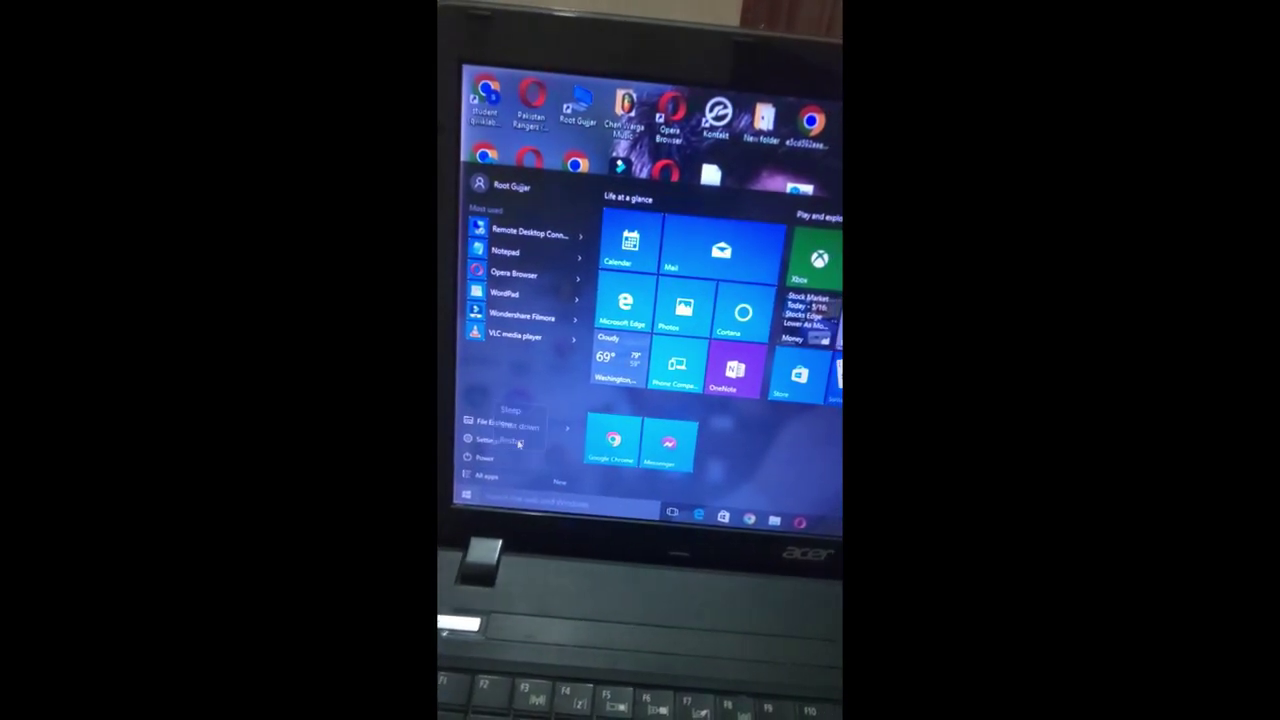
click(503, 442)
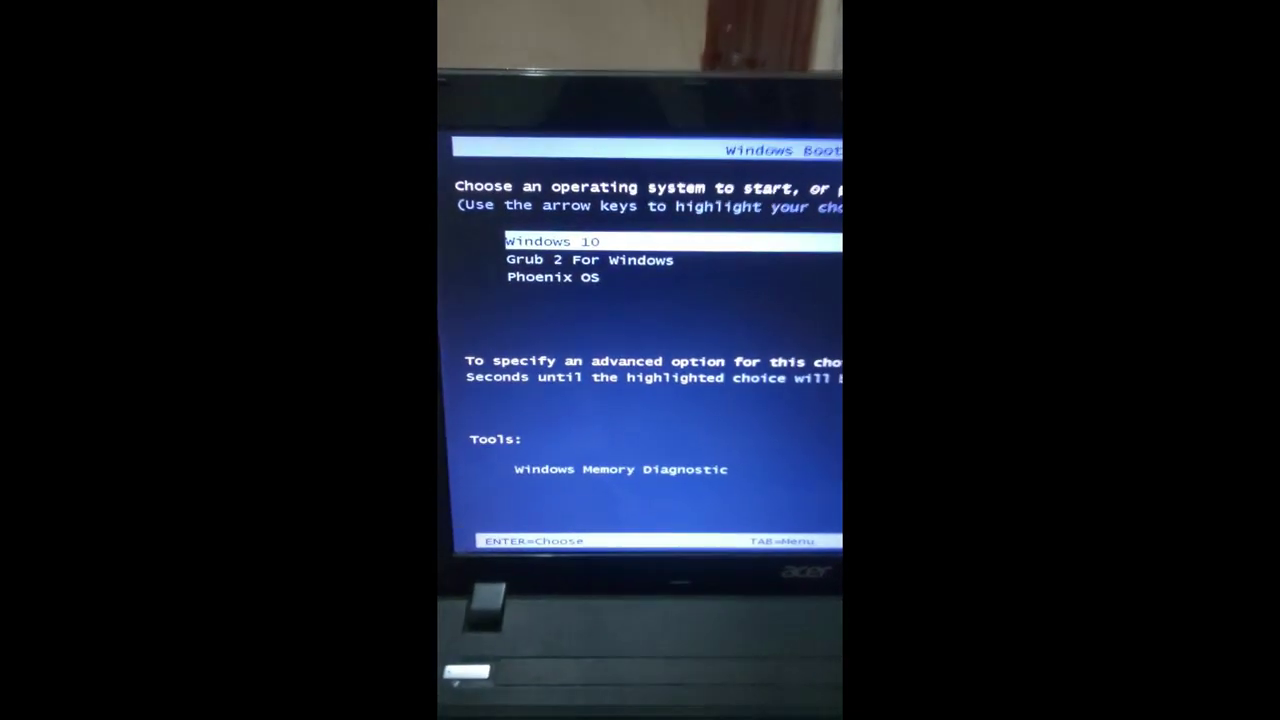
- Boot into Grub 2 For Windows and start the DROCK OS 64bit Maze Kernel entry for maximum performance
key(Down)
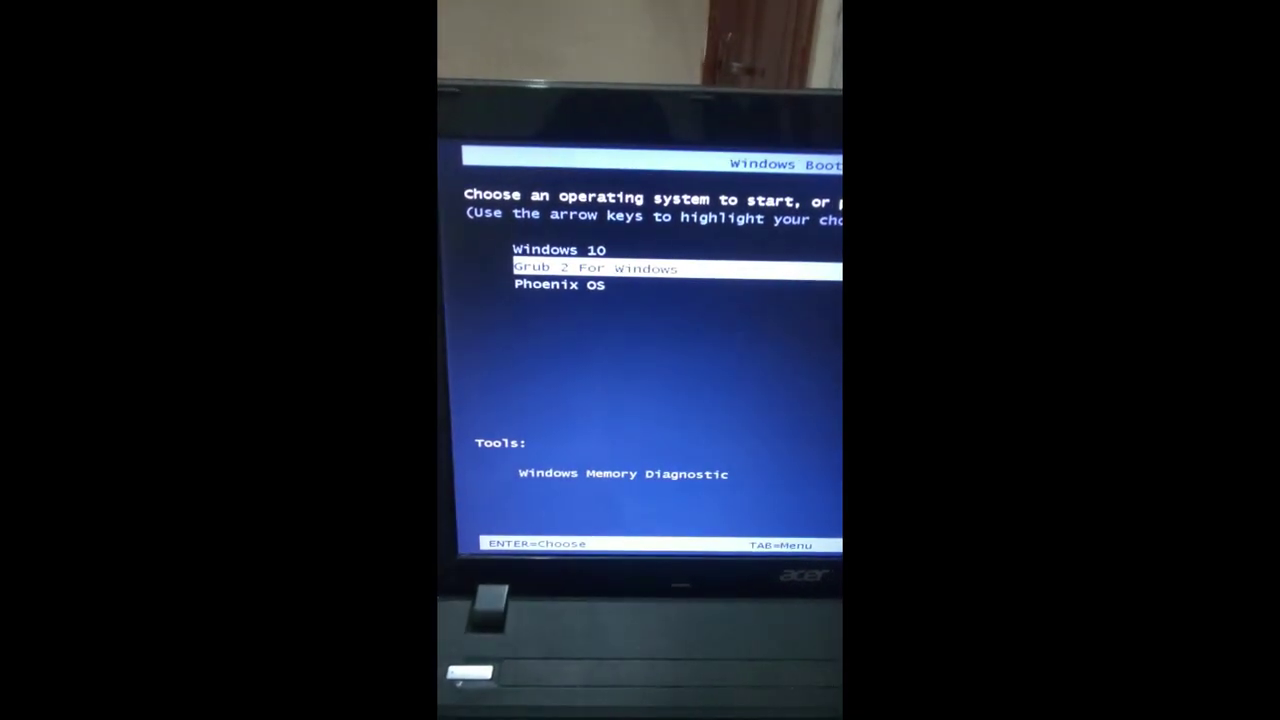
key(Return)
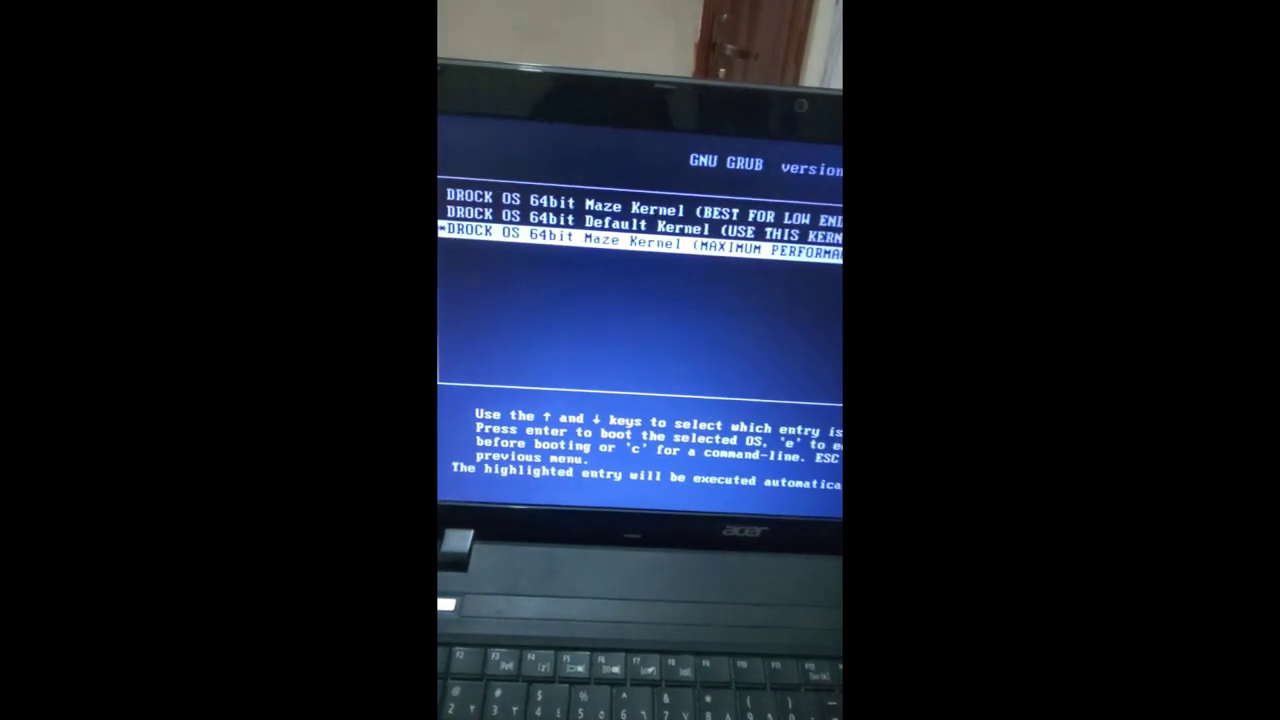
key(Return)
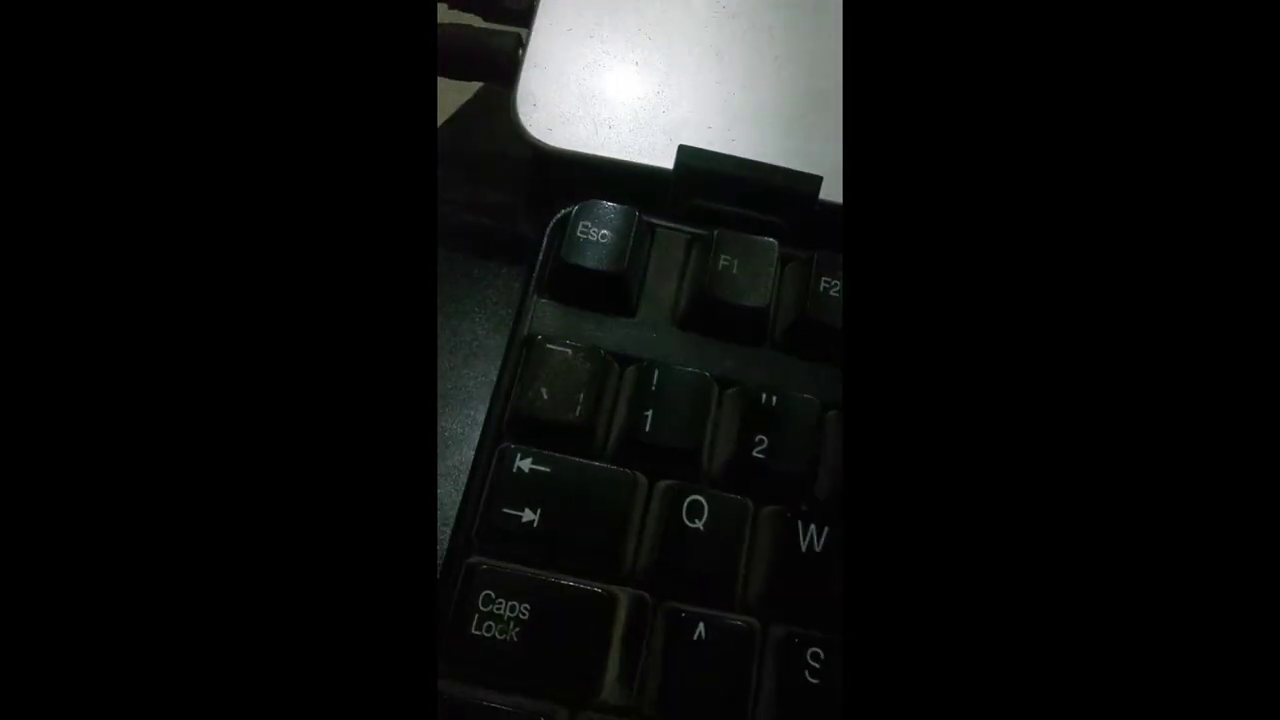
key(Escape)
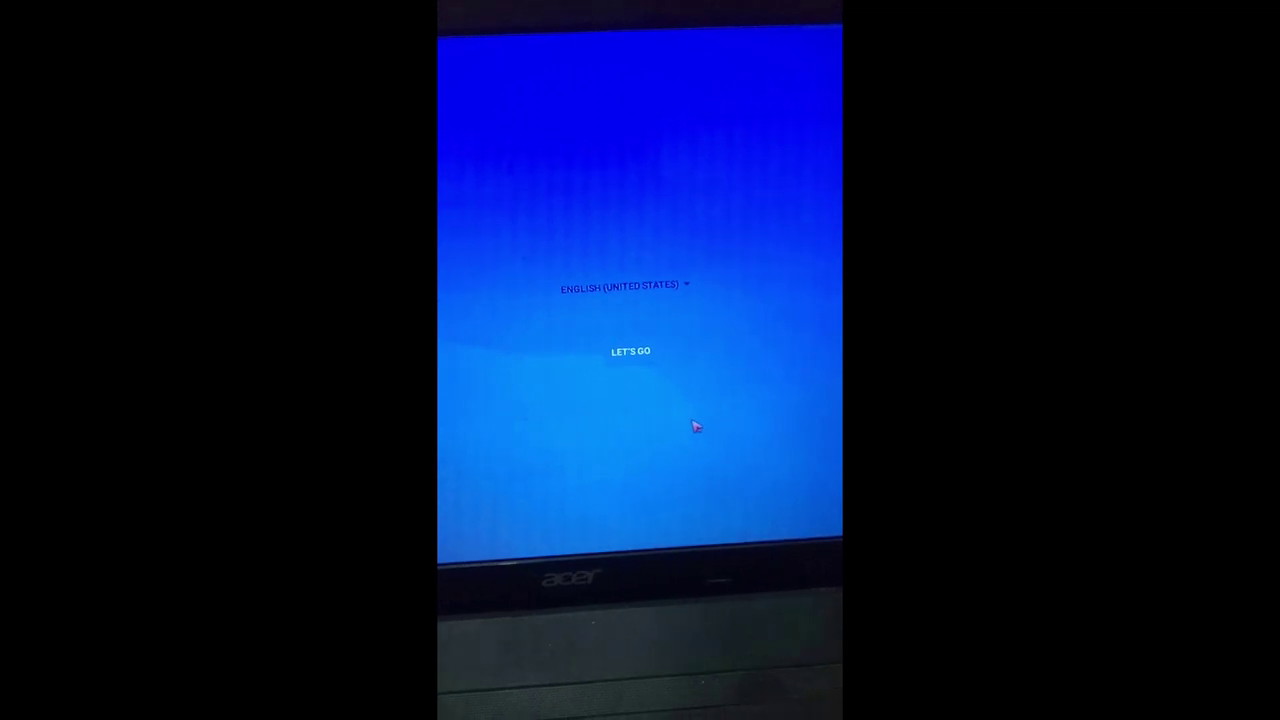
- Begin the Android setup in English (United States), set the device up as new and continue without any network
click(636, 355)
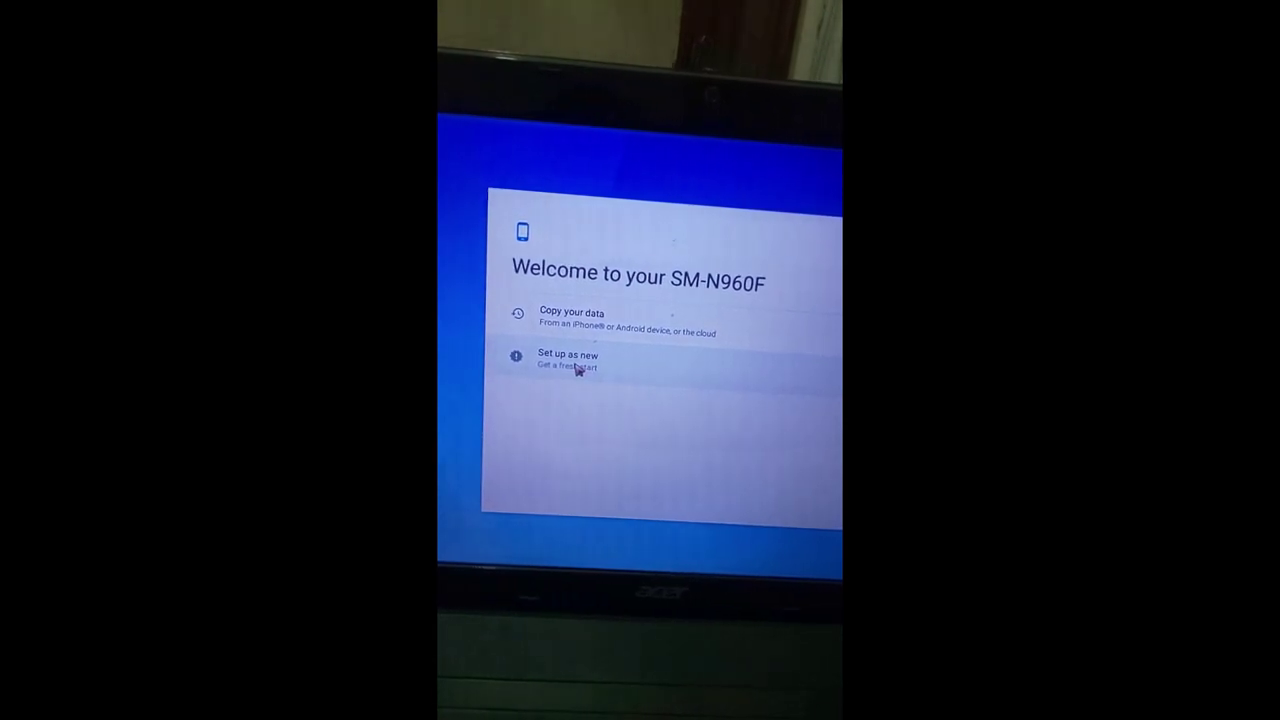
click(582, 368)
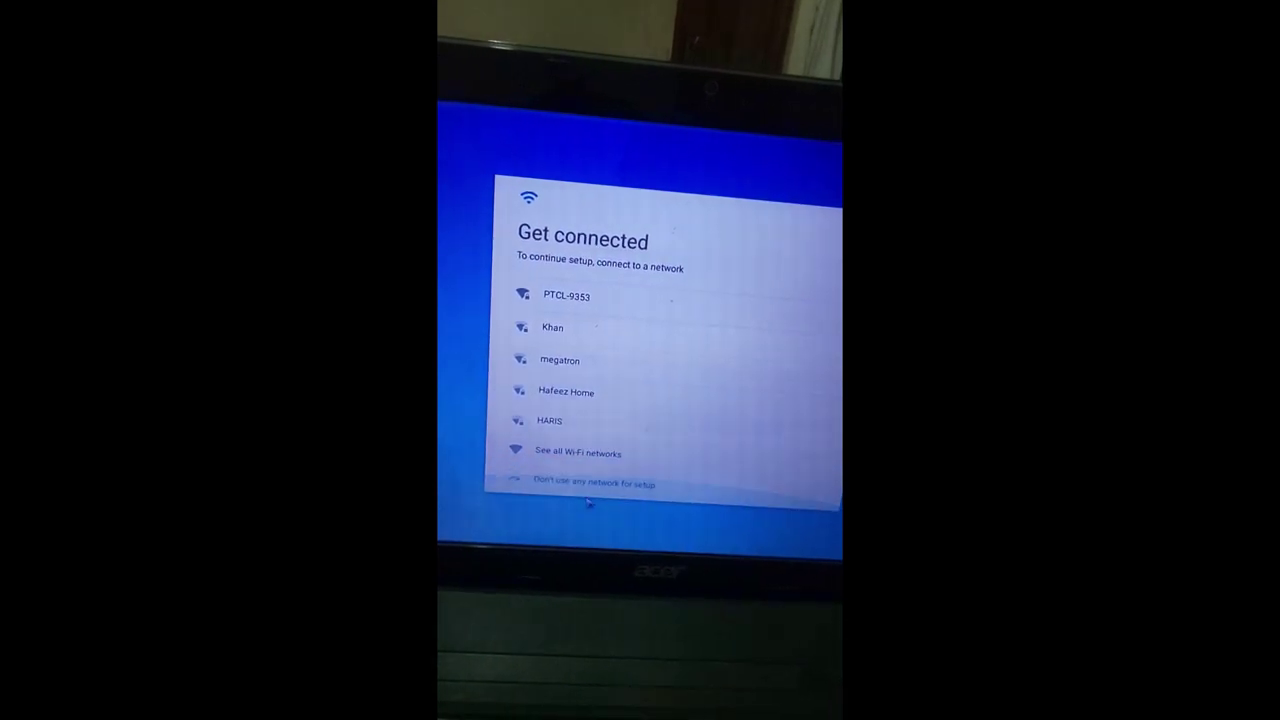
click(585, 483)
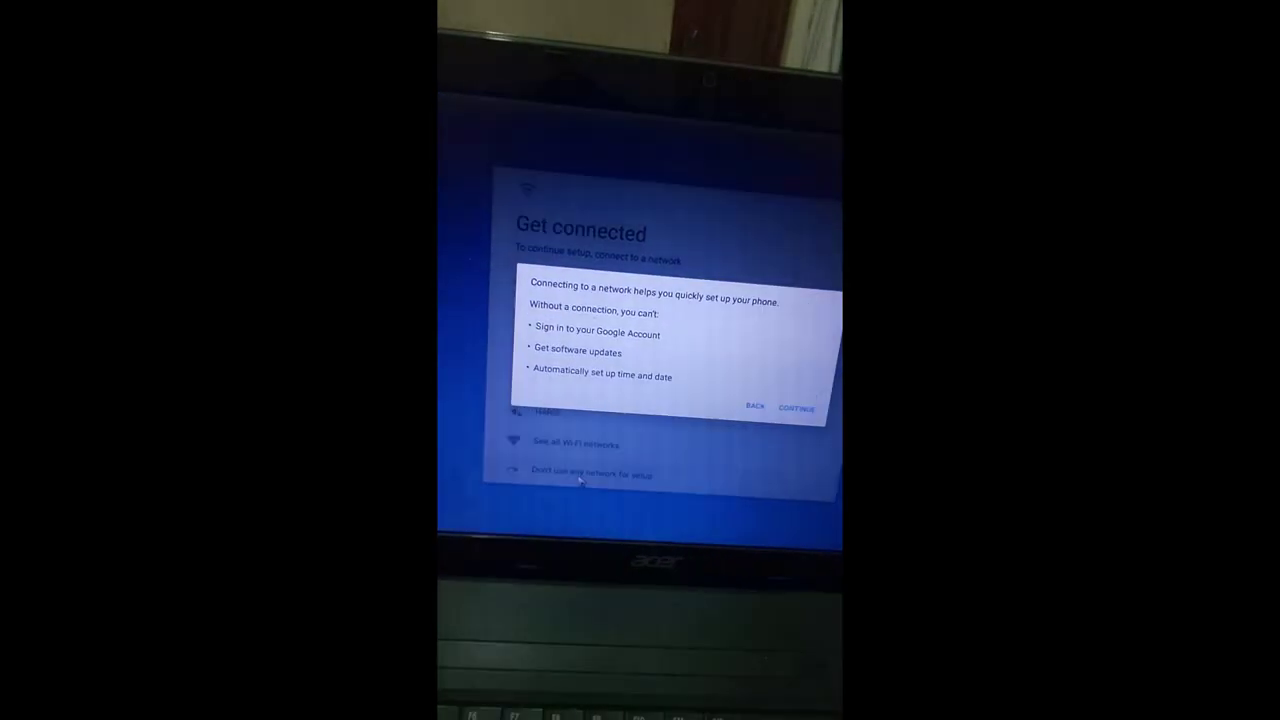
click(762, 403)
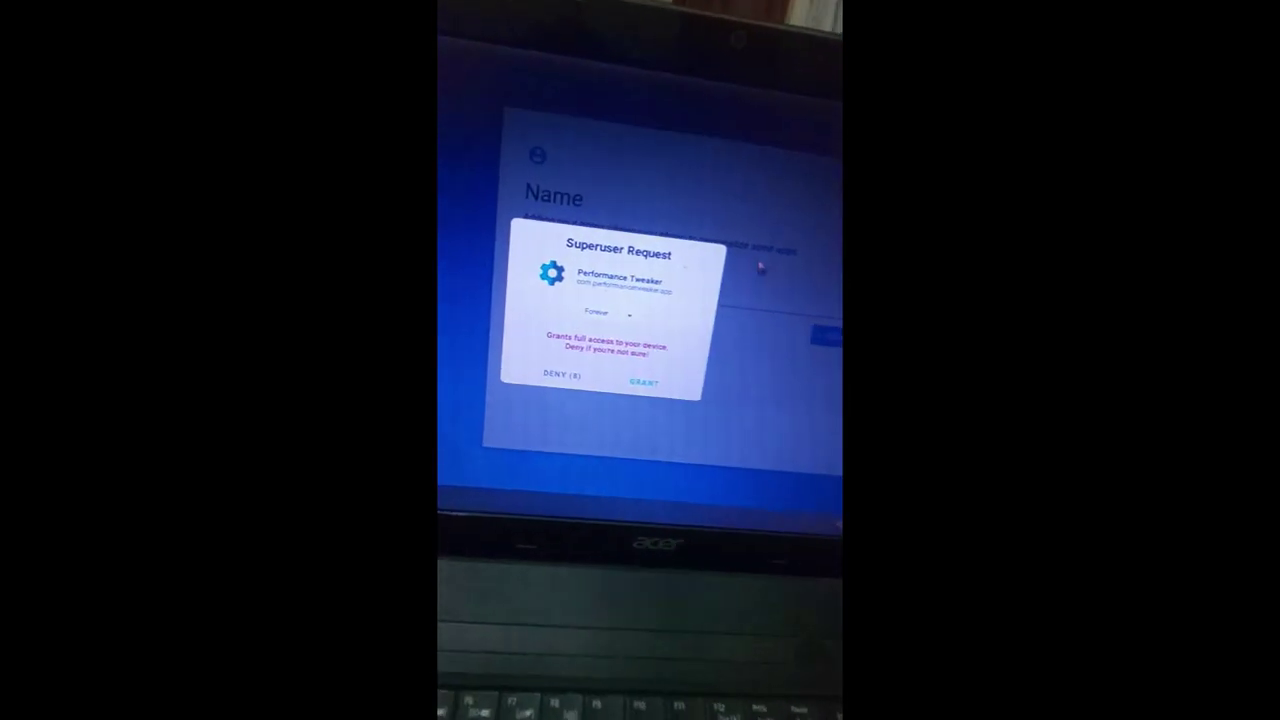
- Grant Performance Tweaker superuser access and enter "markhor gaming" as the device's user name
click(659, 402)
text(m)
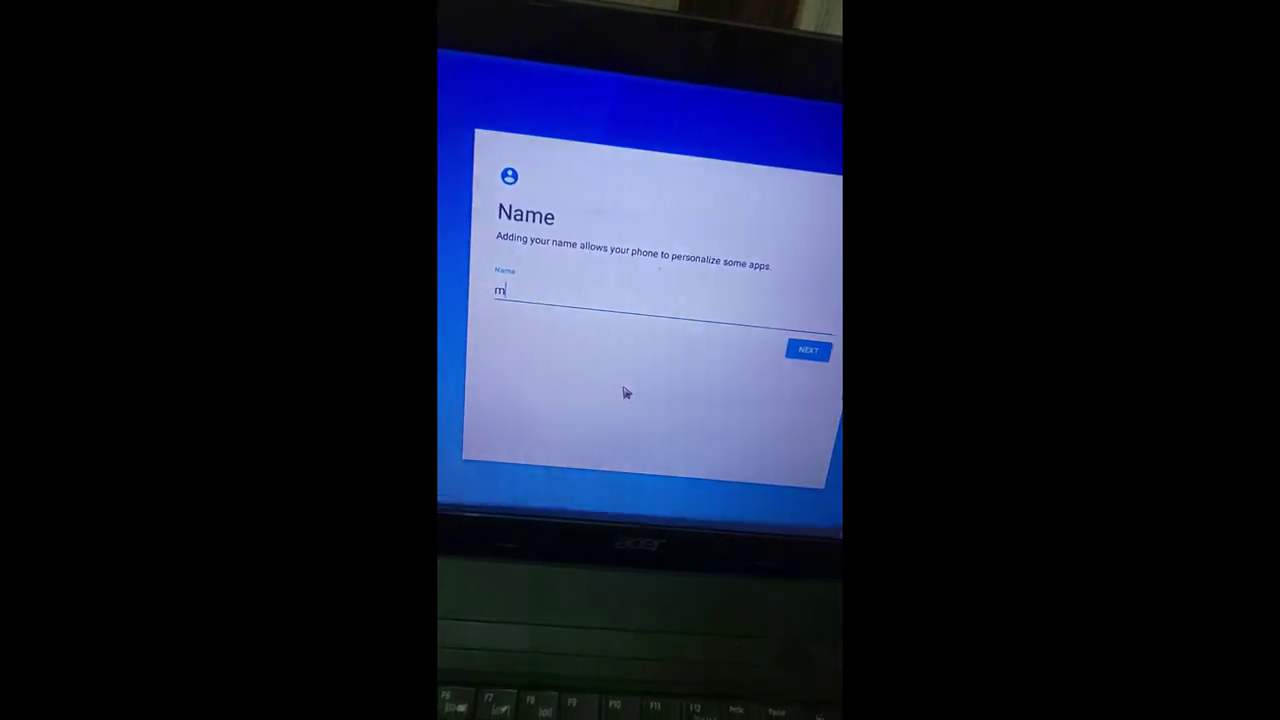
text(a)
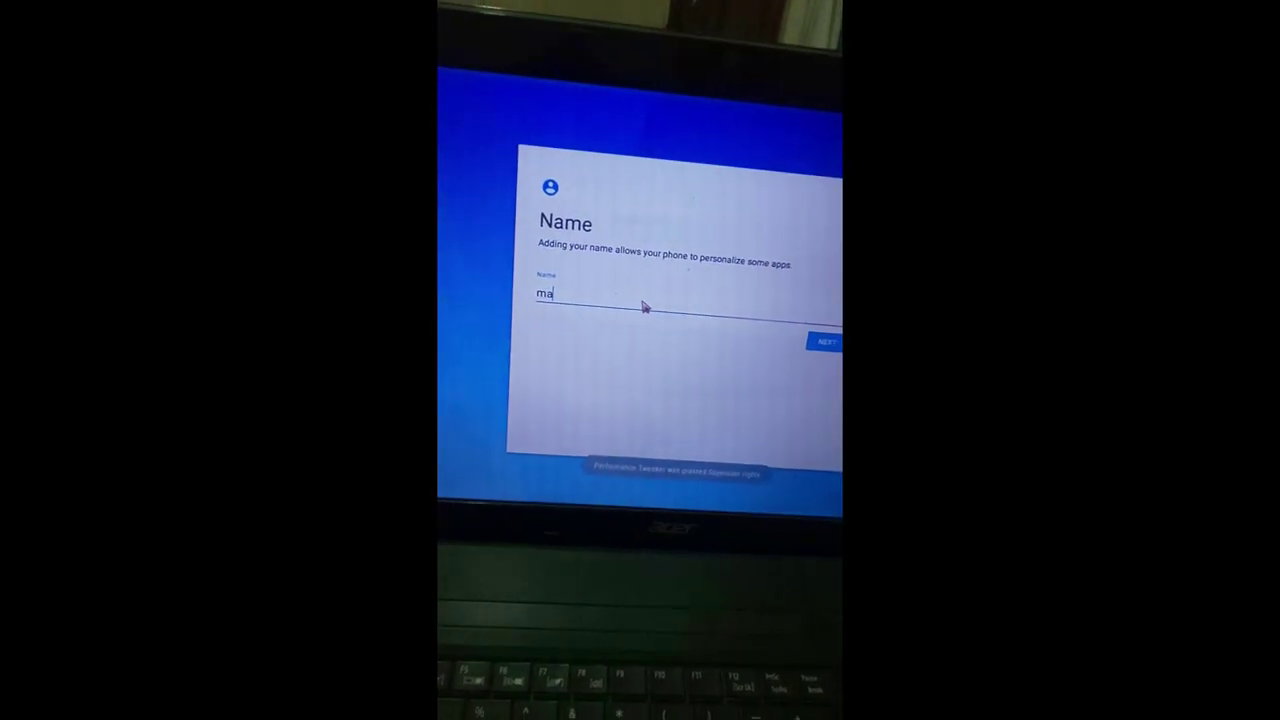
text(rkho)
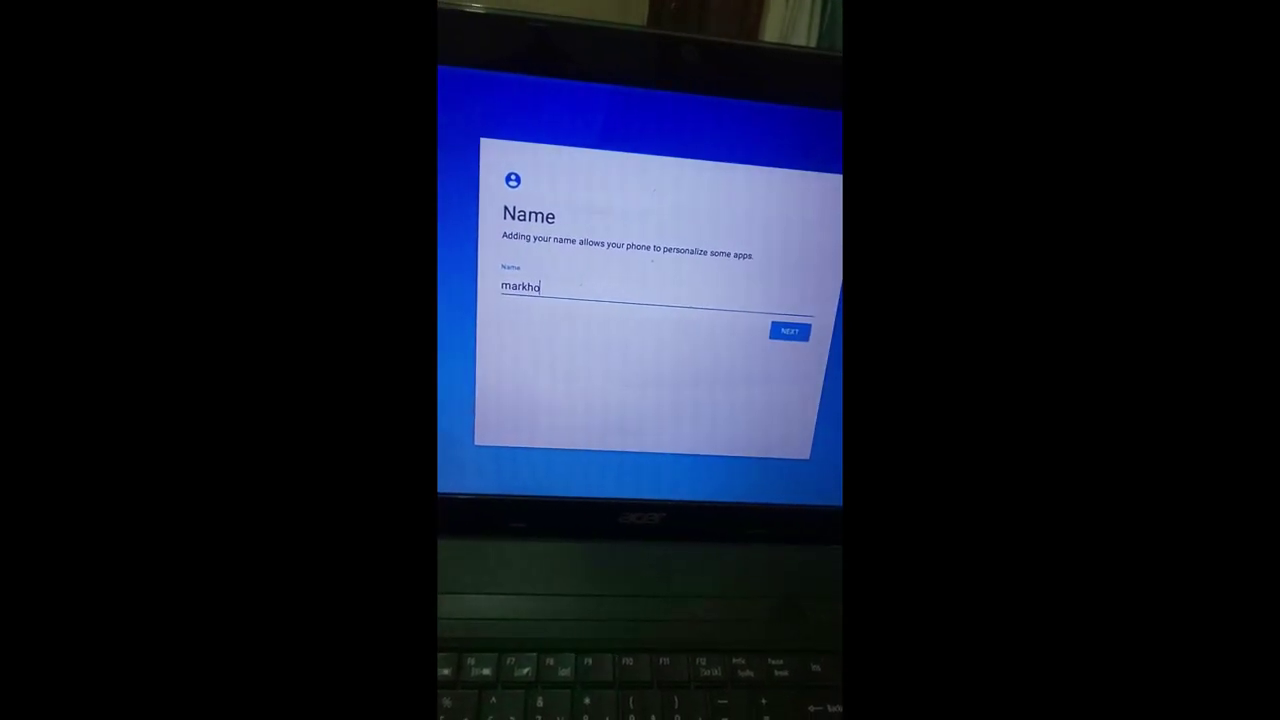
text(r ga)
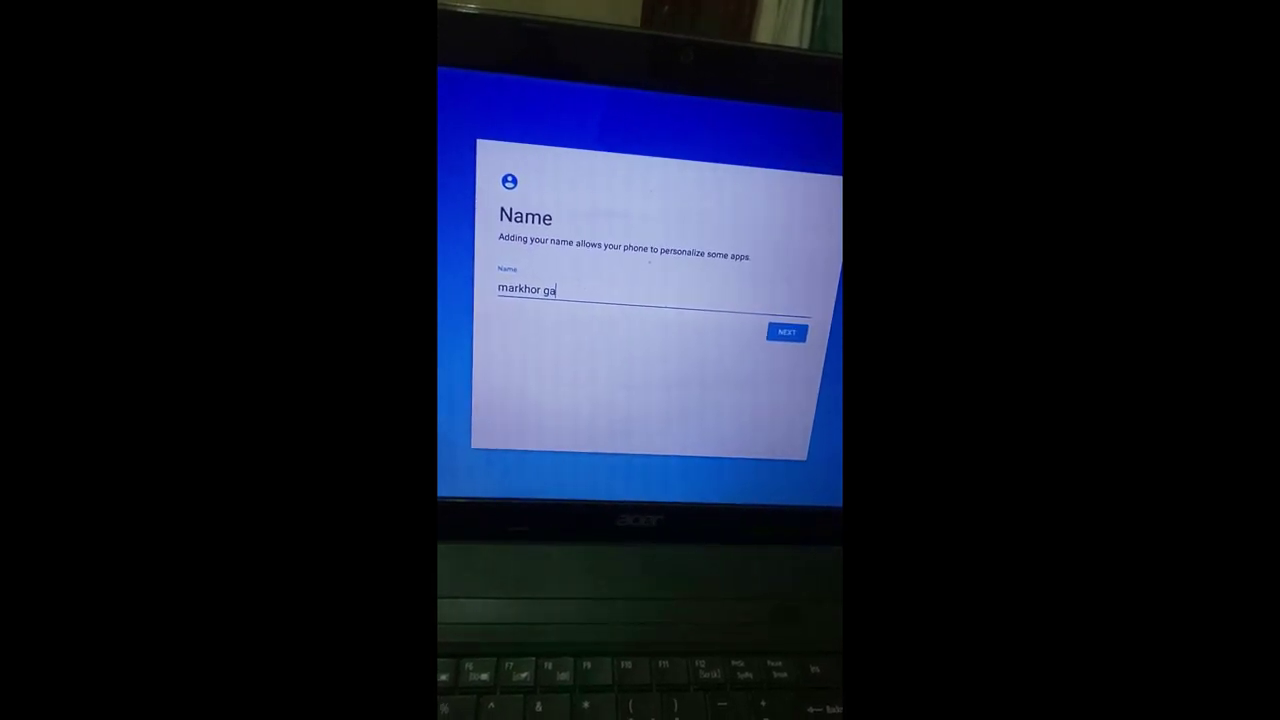
text(ming ph)
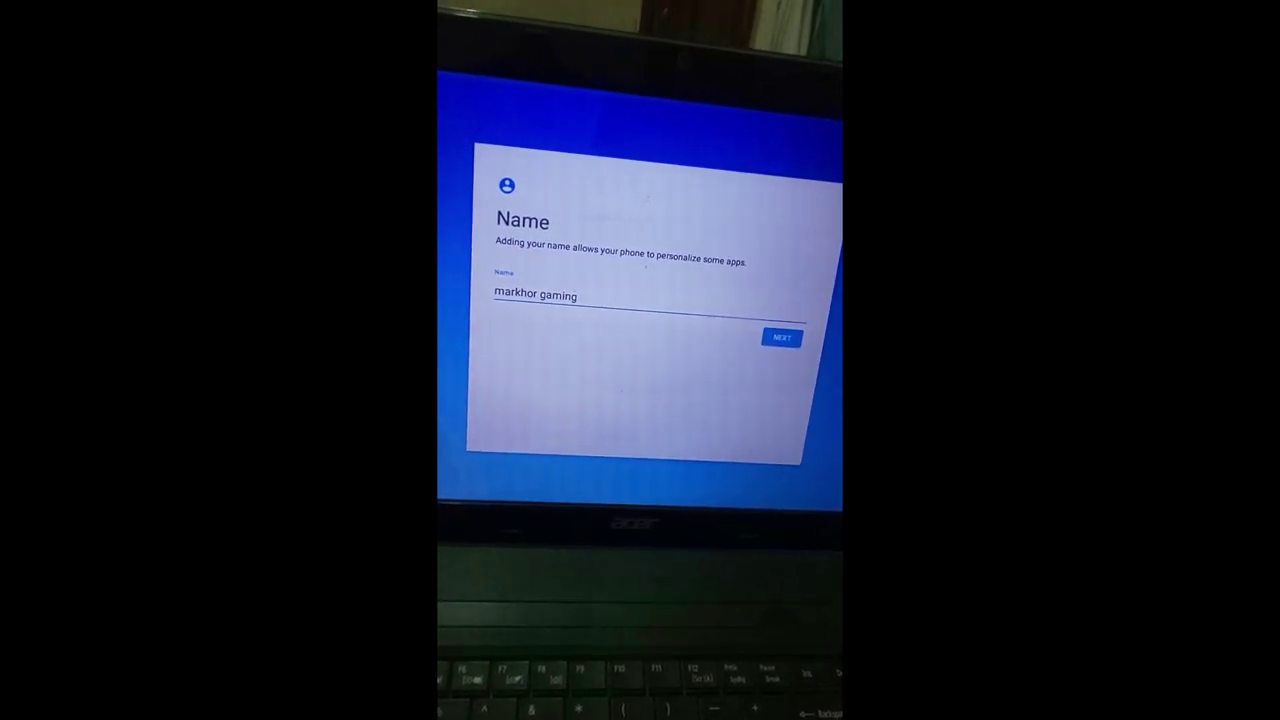